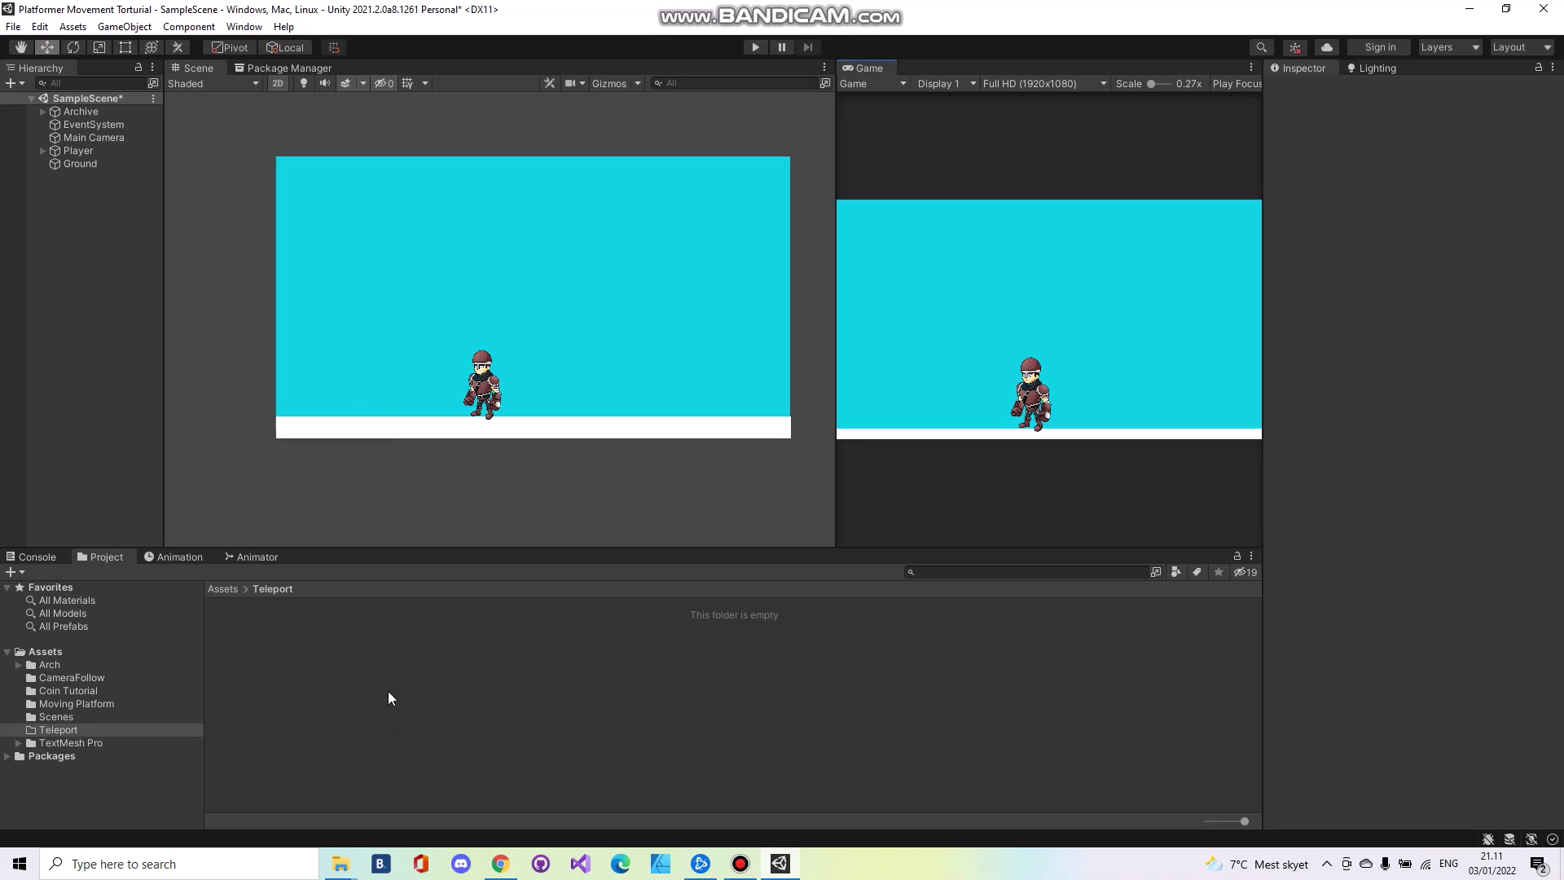
Create a Square sprite and place it right of the player, just above the ground
right_click(83, 209)
mouse_move(131, 422)
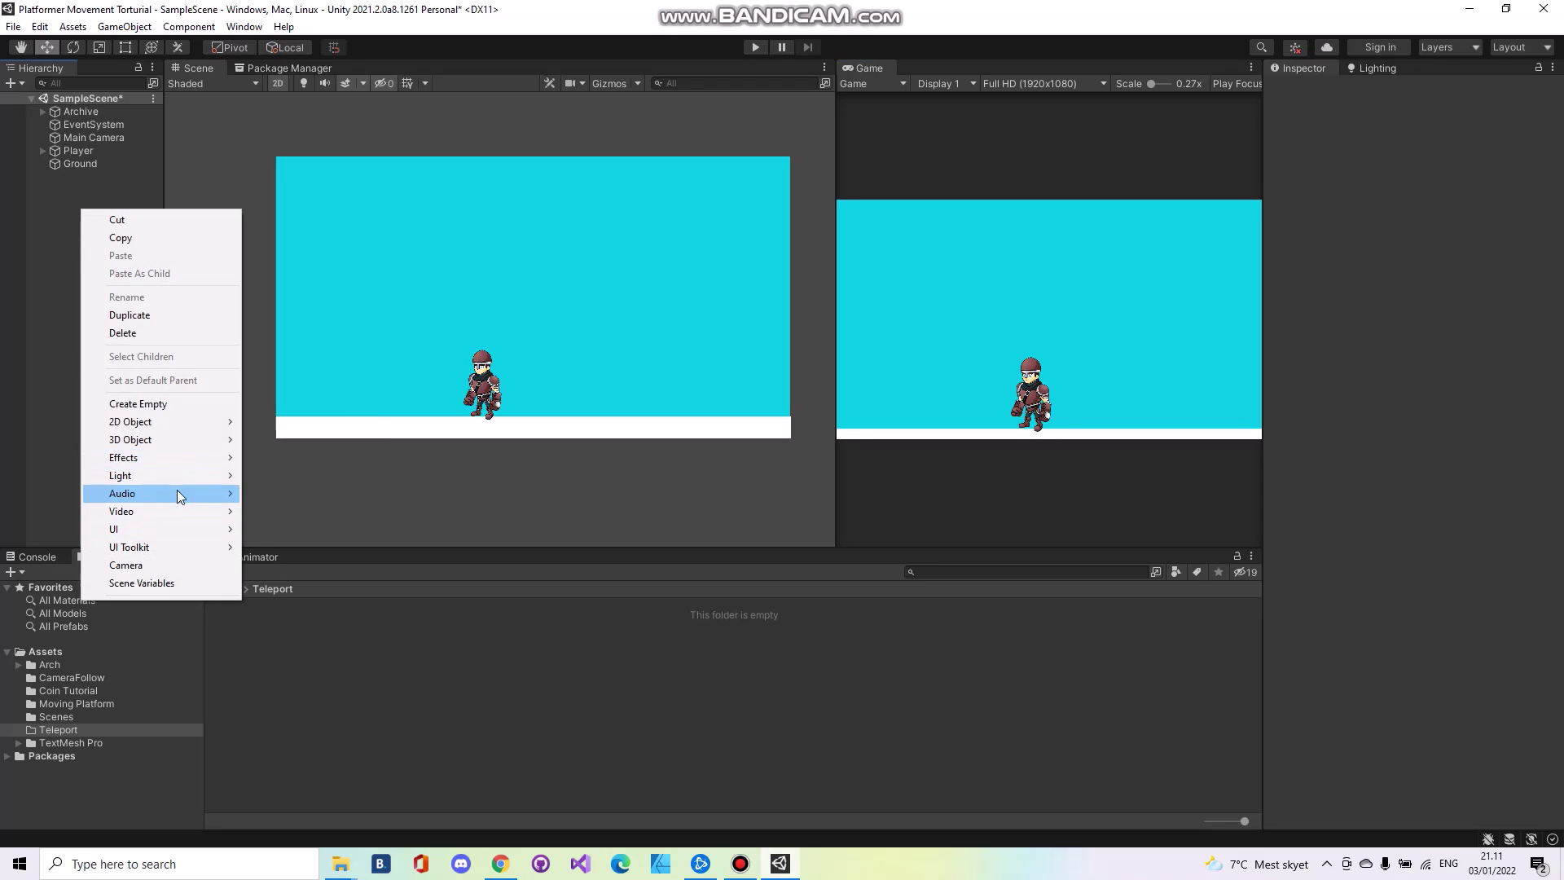
mouse_move(280, 421)
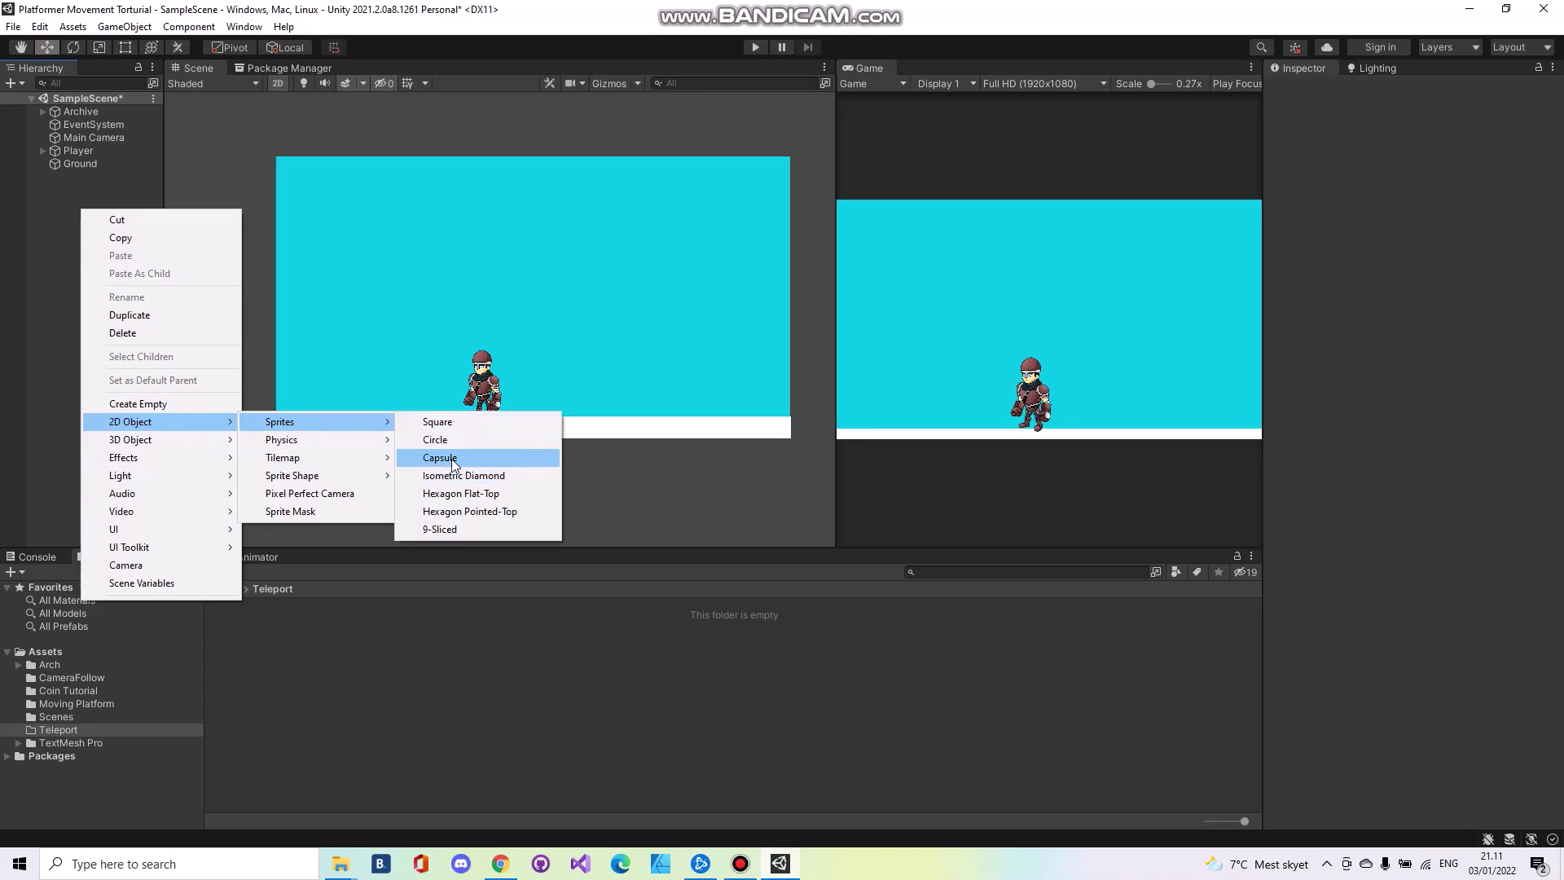
click(461, 421)
scroll(491, 302, up, 2)
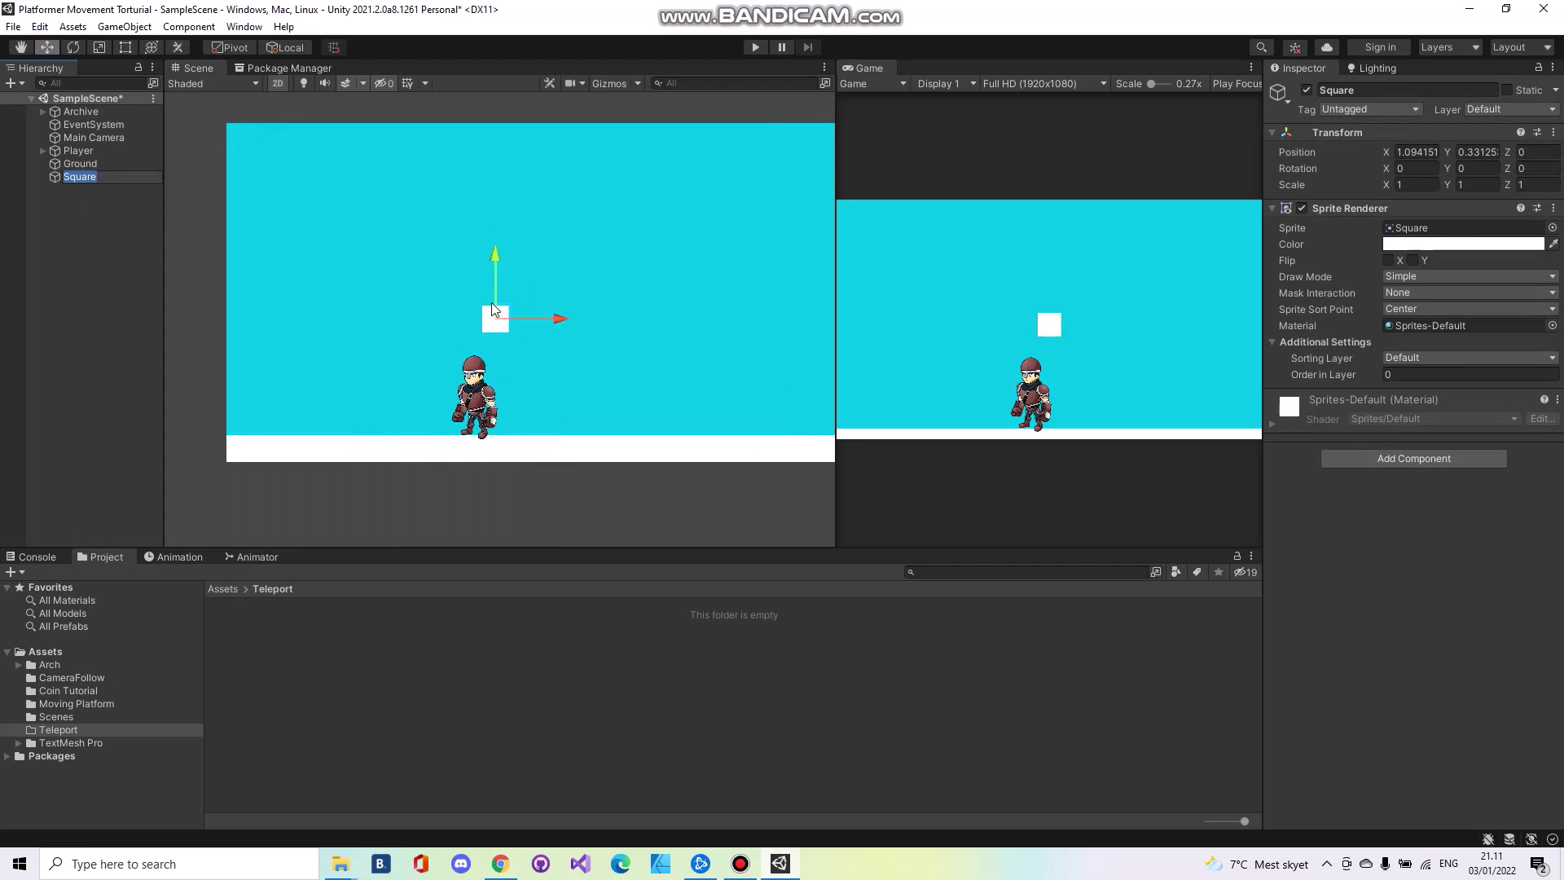
mouse_move(510, 311)
mouse_down()
mouse_move(766, 395)
mouse_move(735, 407)
mouse_up()
middle_drag(734, 407, 632, 370)
drag(632, 370, 577, 376)
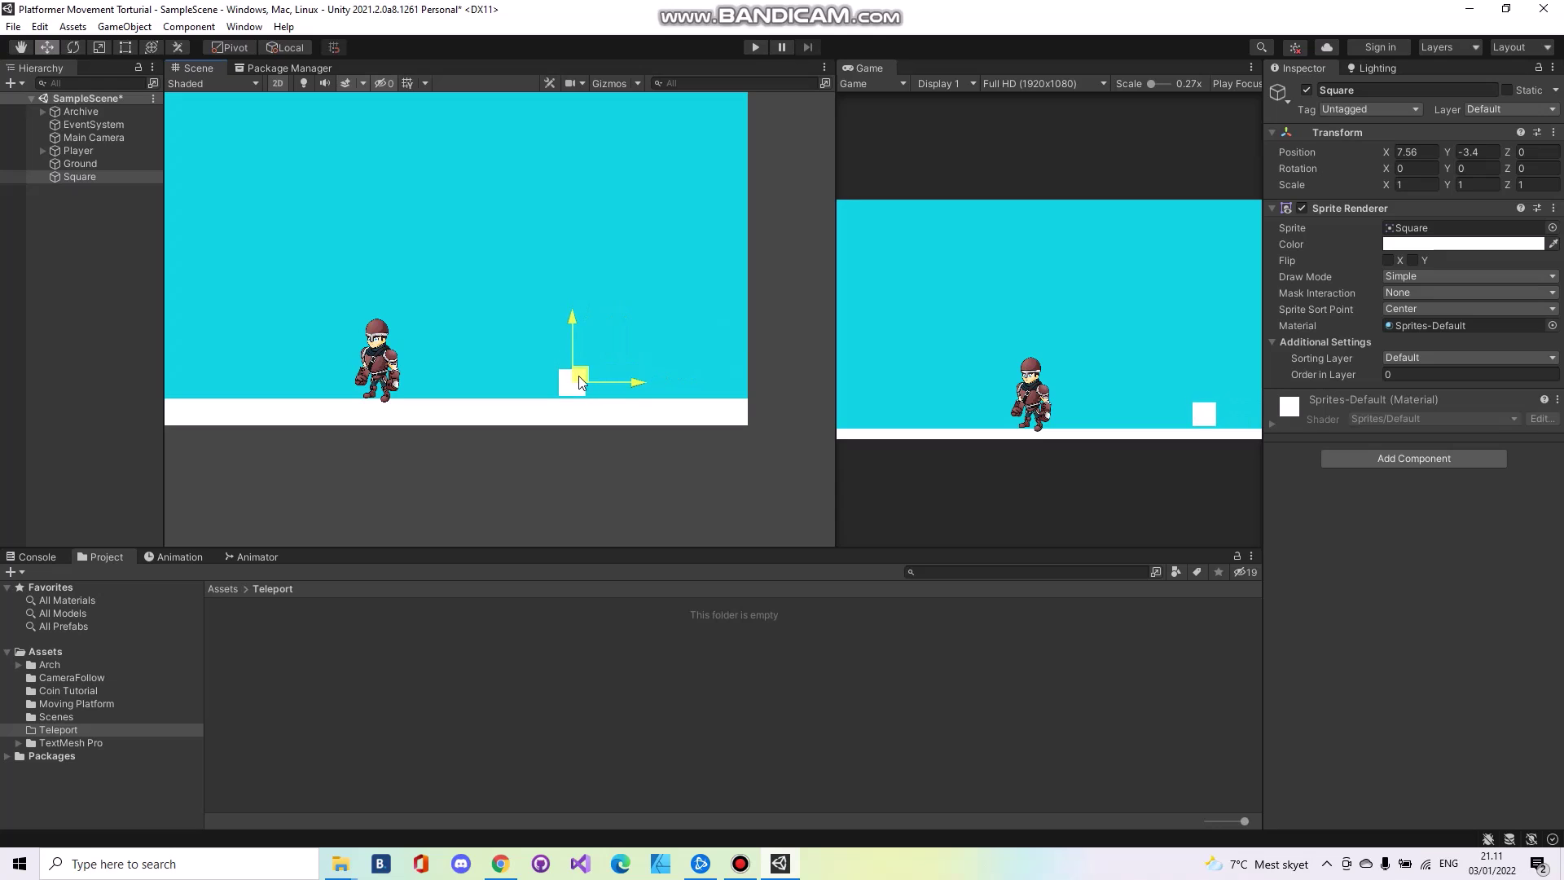
Stretch the square upward into a tall block with the Rect tool
key(t)
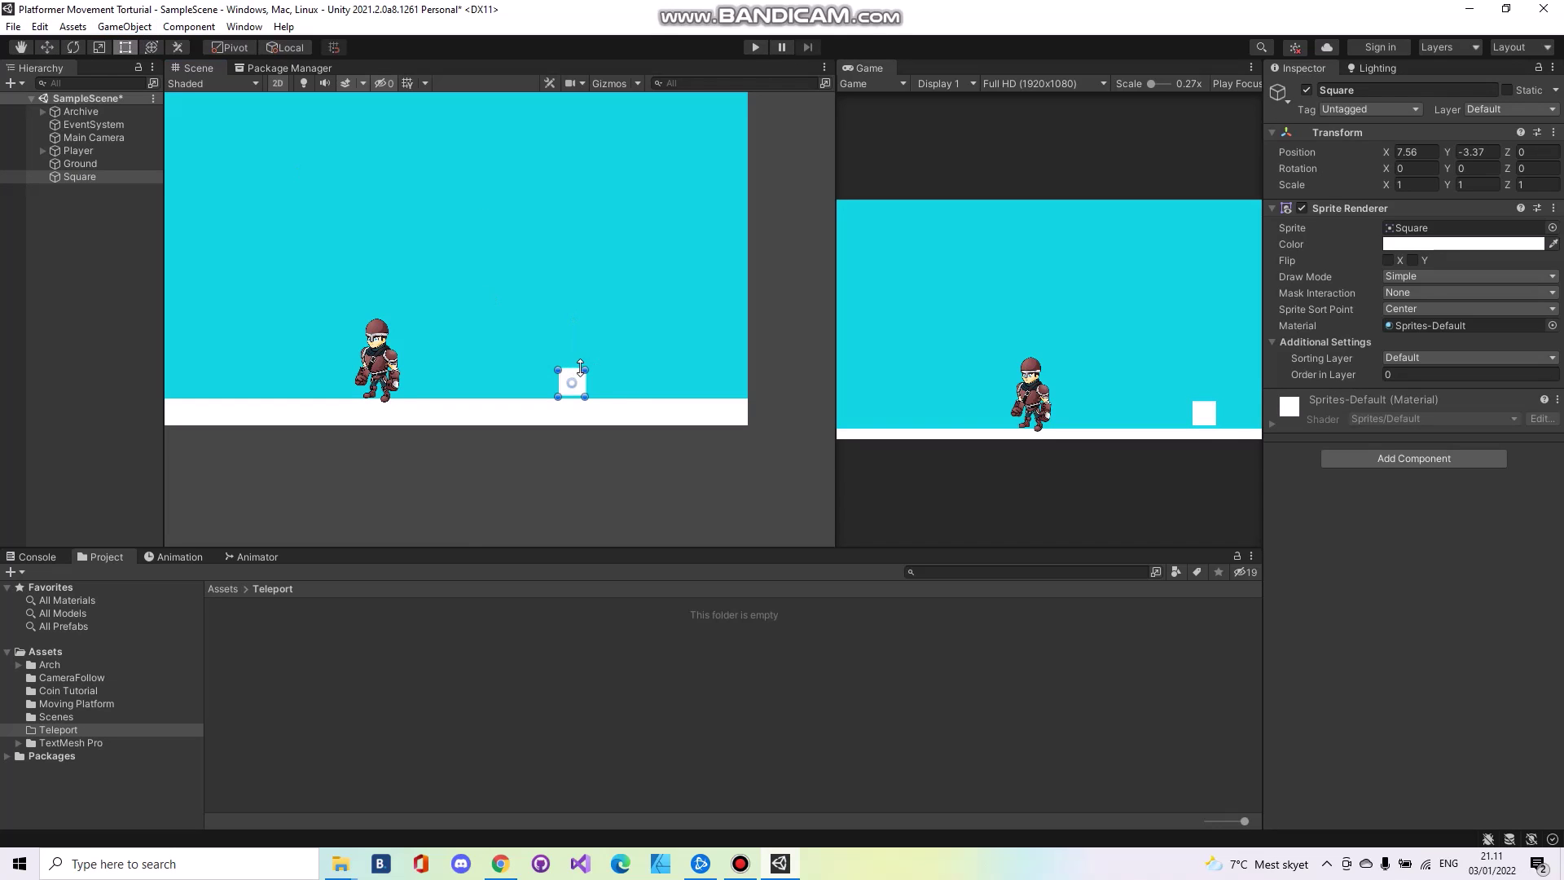
mouse_move(583, 368)
mouse_down()
mouse_move(621, 305)
mouse_move(593, 289)
mouse_up()
key(w)
Set the square's sprite colour to black
click(1409, 243)
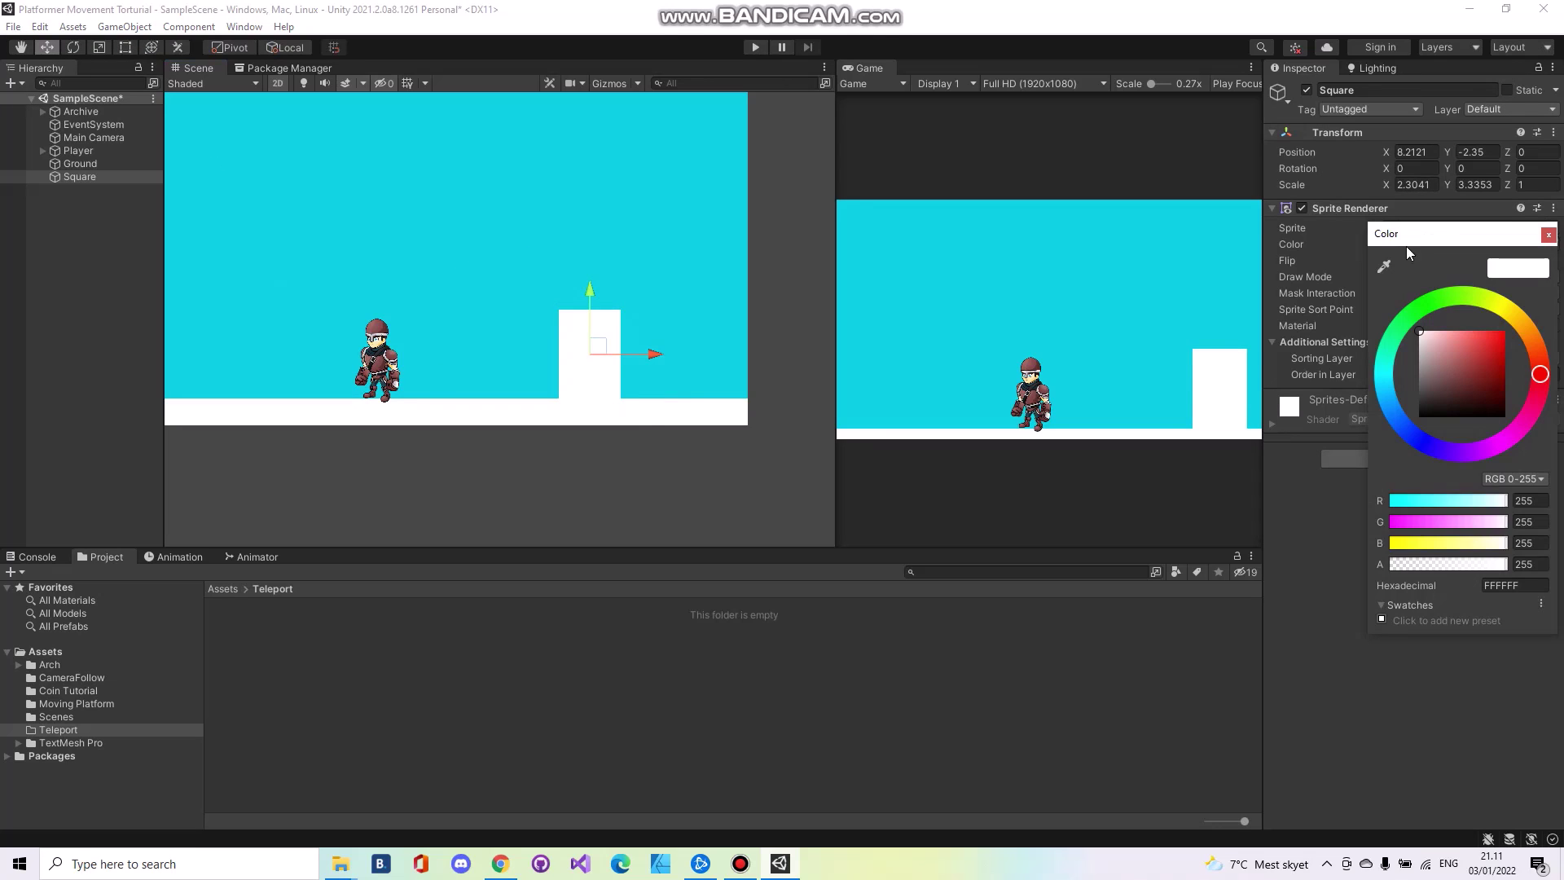
drag(1429, 390, 1418, 417)
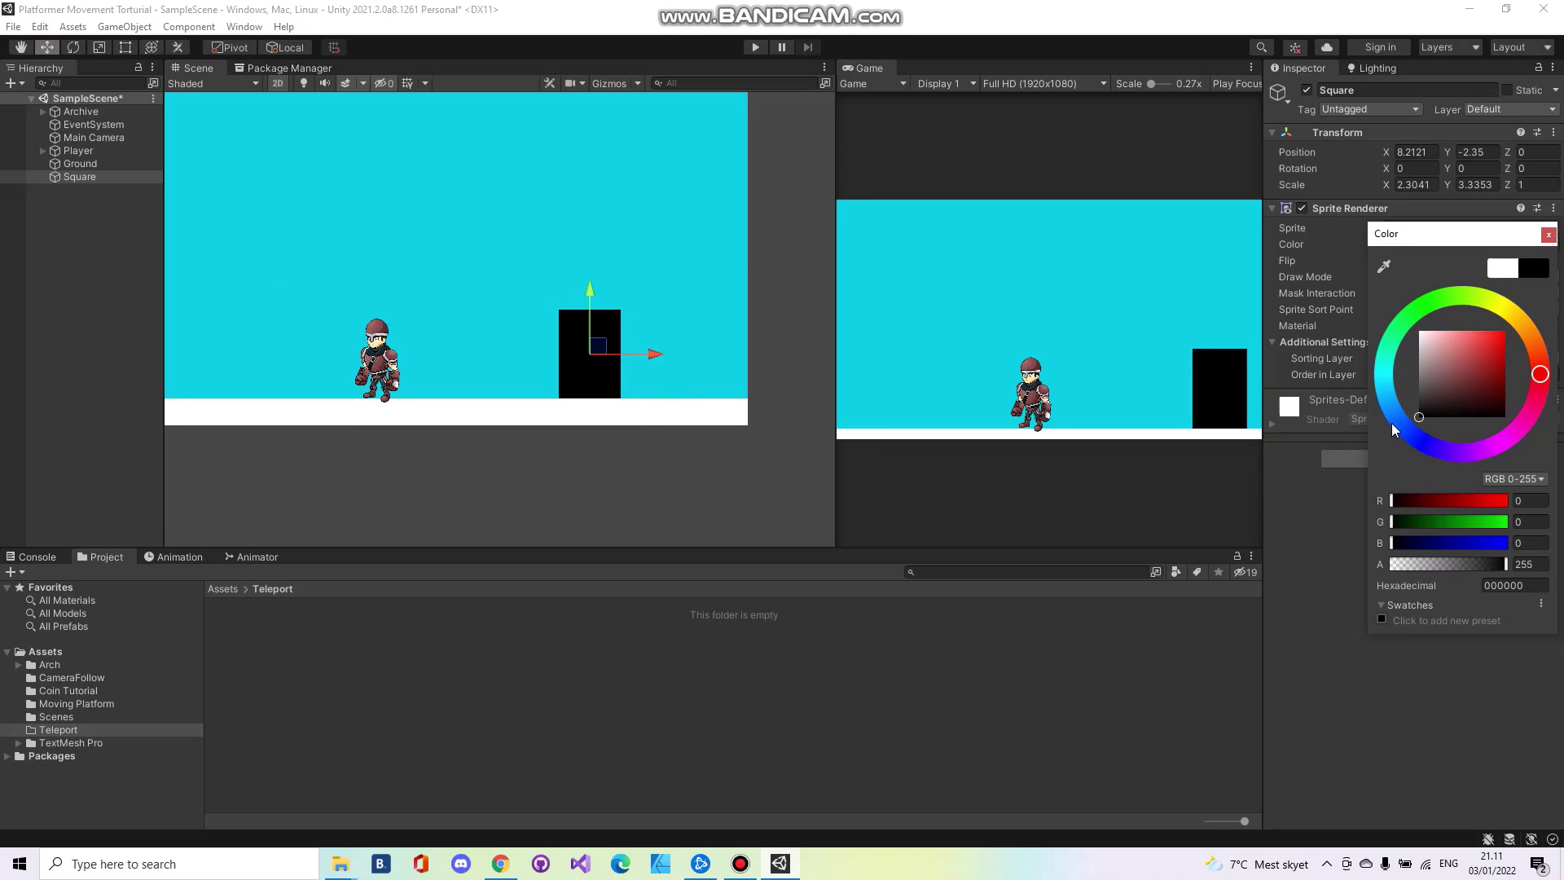
click(1547, 233)
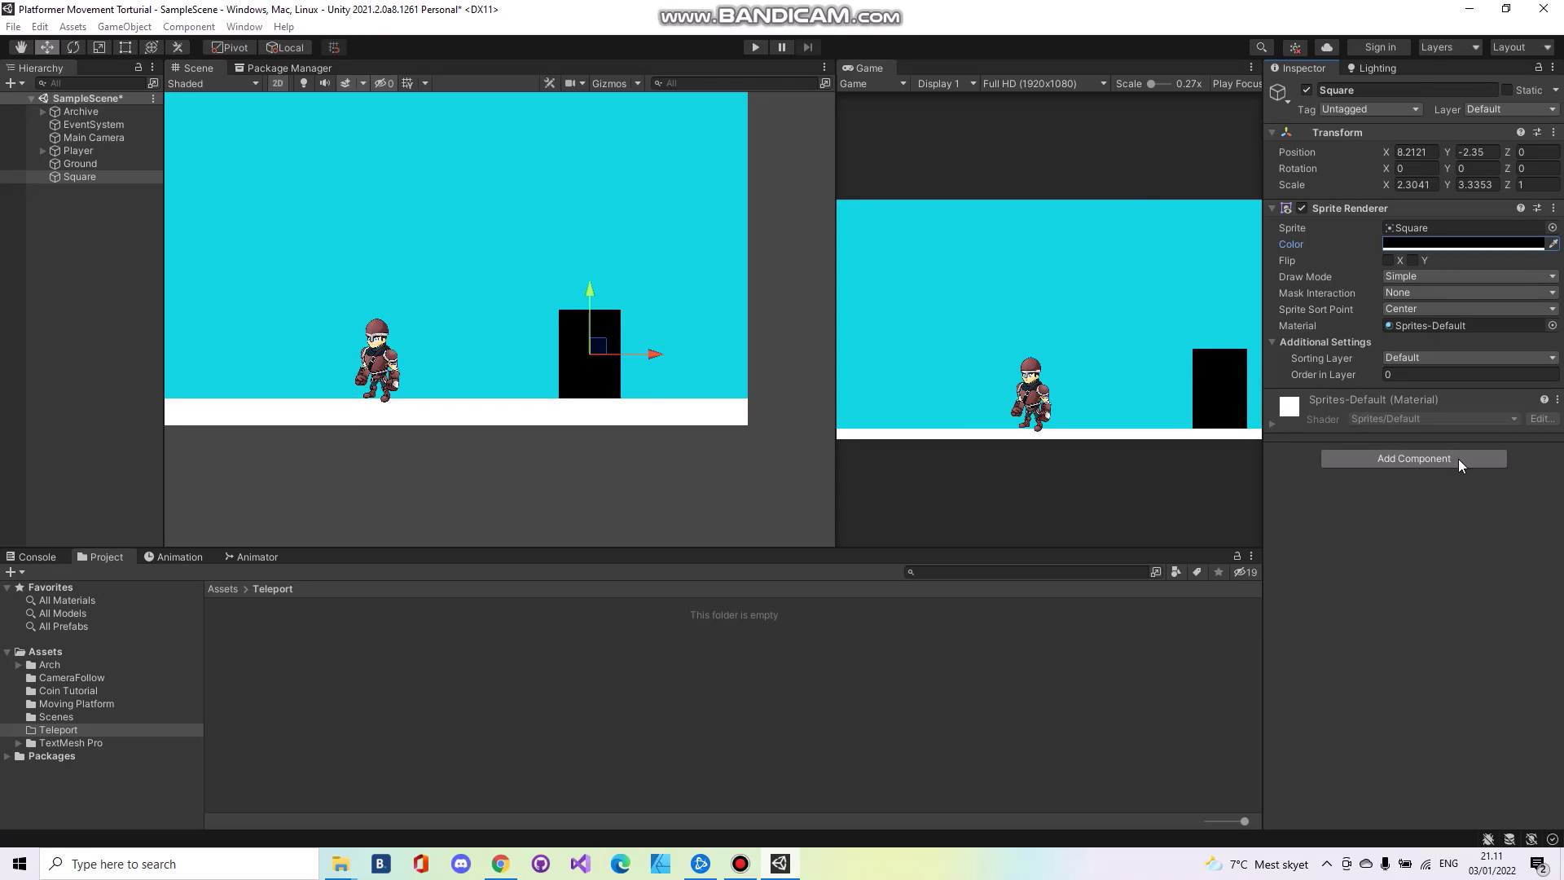
Add a Box Collider 2D component to the black square in the Inspector
click(1457, 458)
text(lobox)
click(1406, 533)
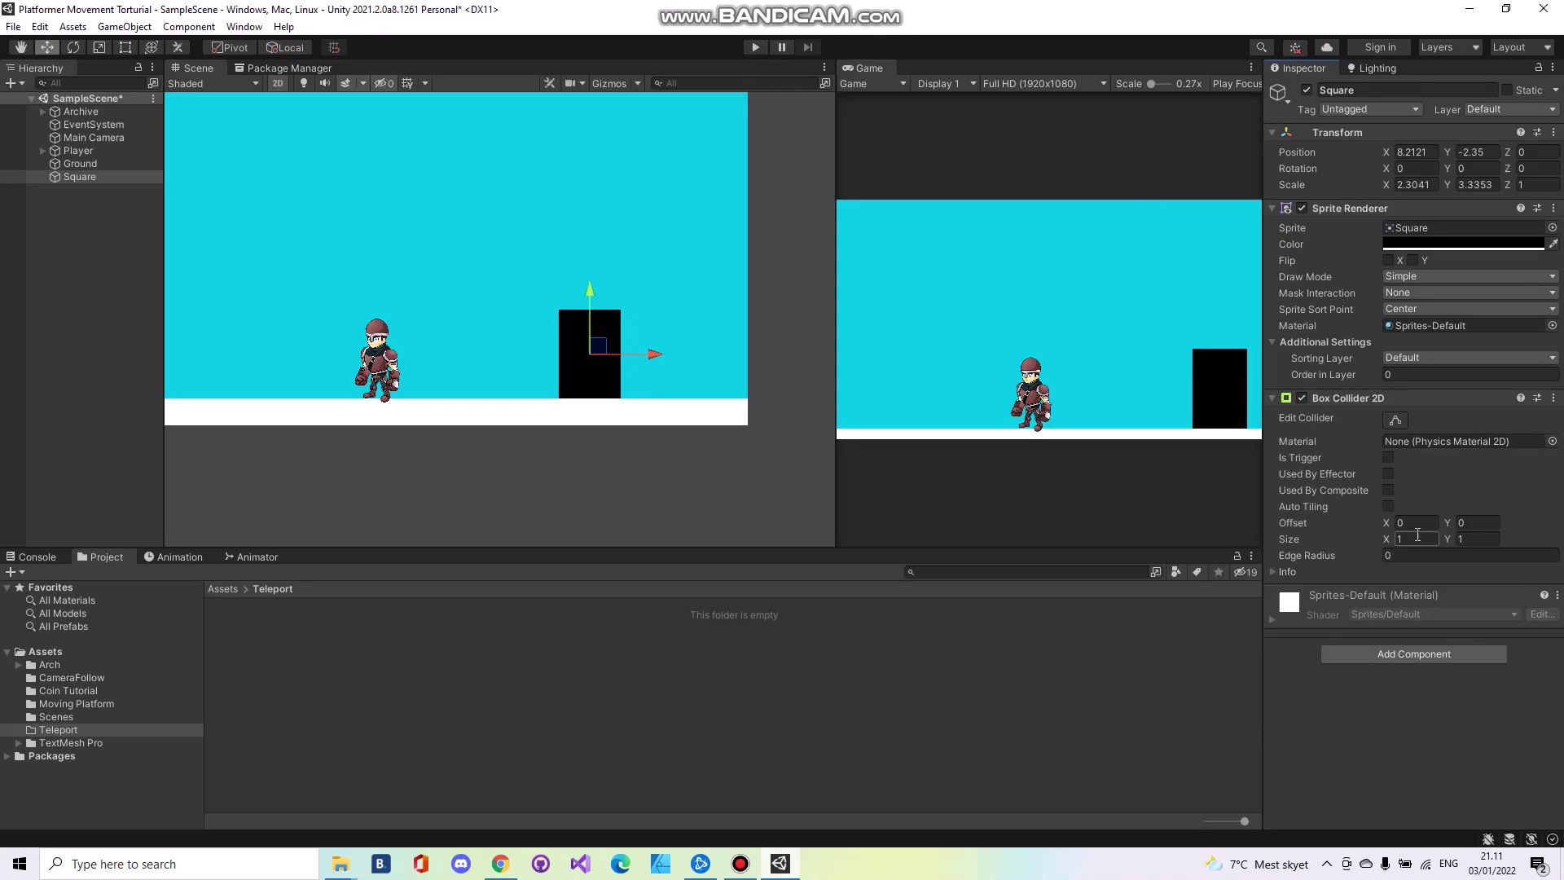
click(1399, 424)
scroll(381, 238, down, 1)
Duplicate the black square and move the copy to the upper left of the scene
click(74, 178)
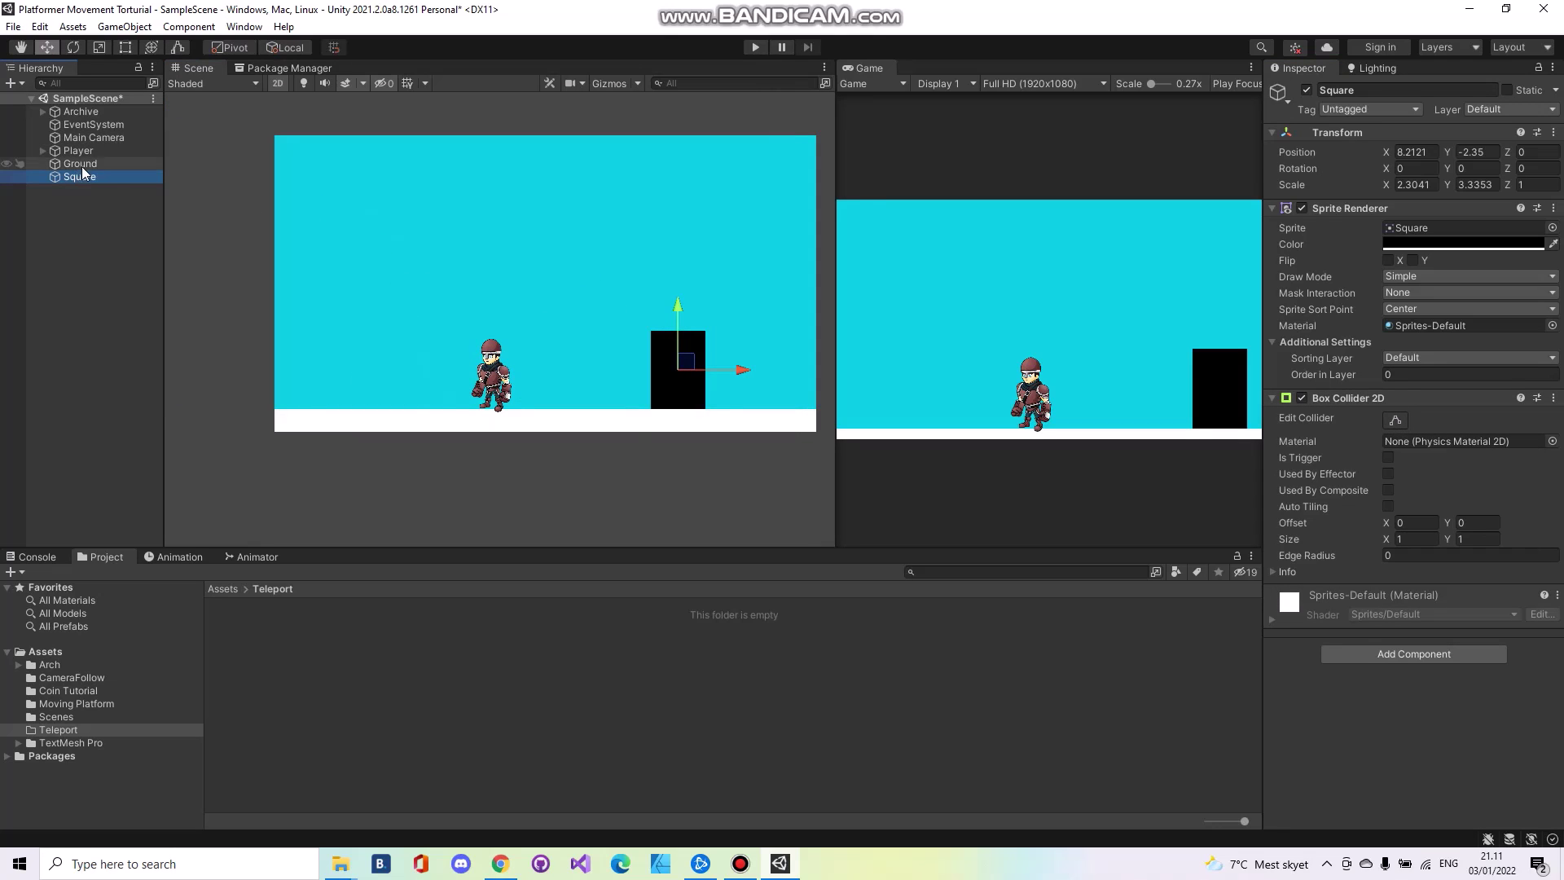
key(ctrl+d)
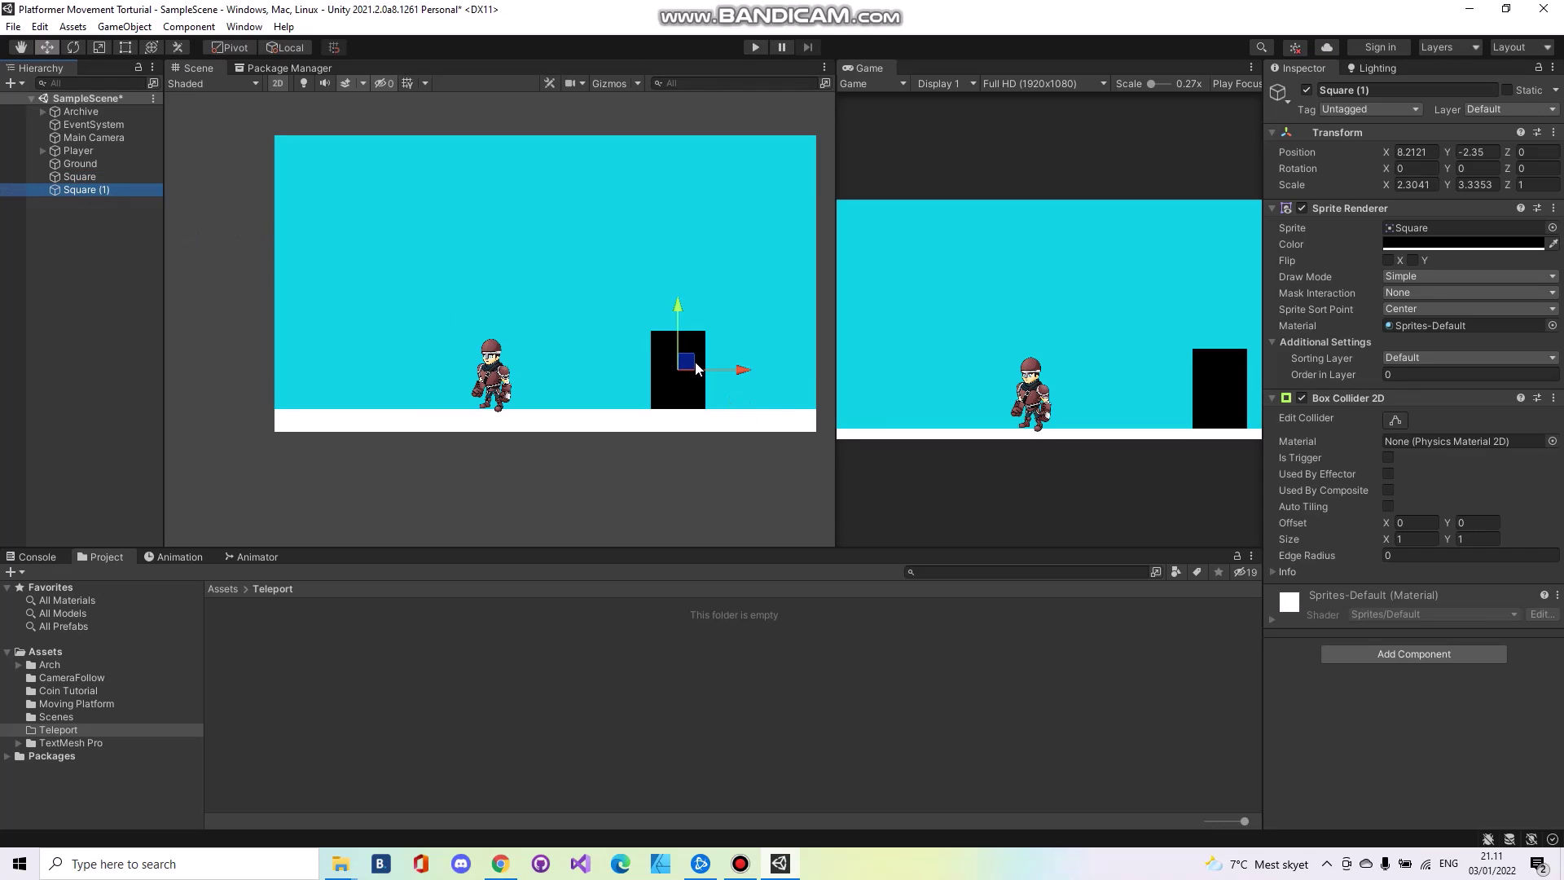
drag(689, 365, 345, 223)
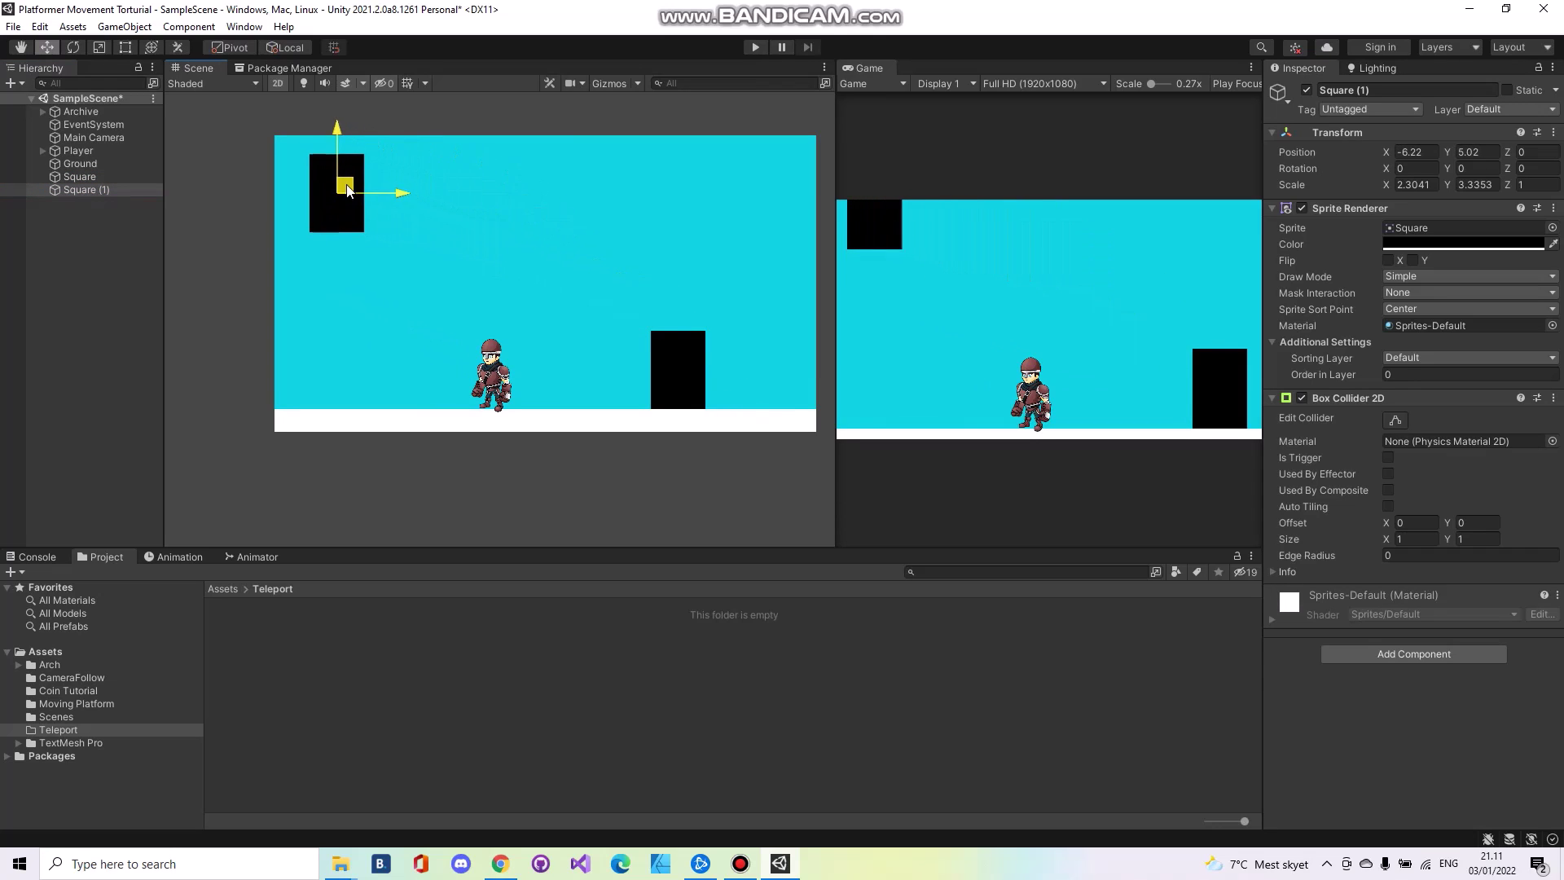
drag(345, 223, 349, 221)
middle_drag(618, 242, 511, 224)
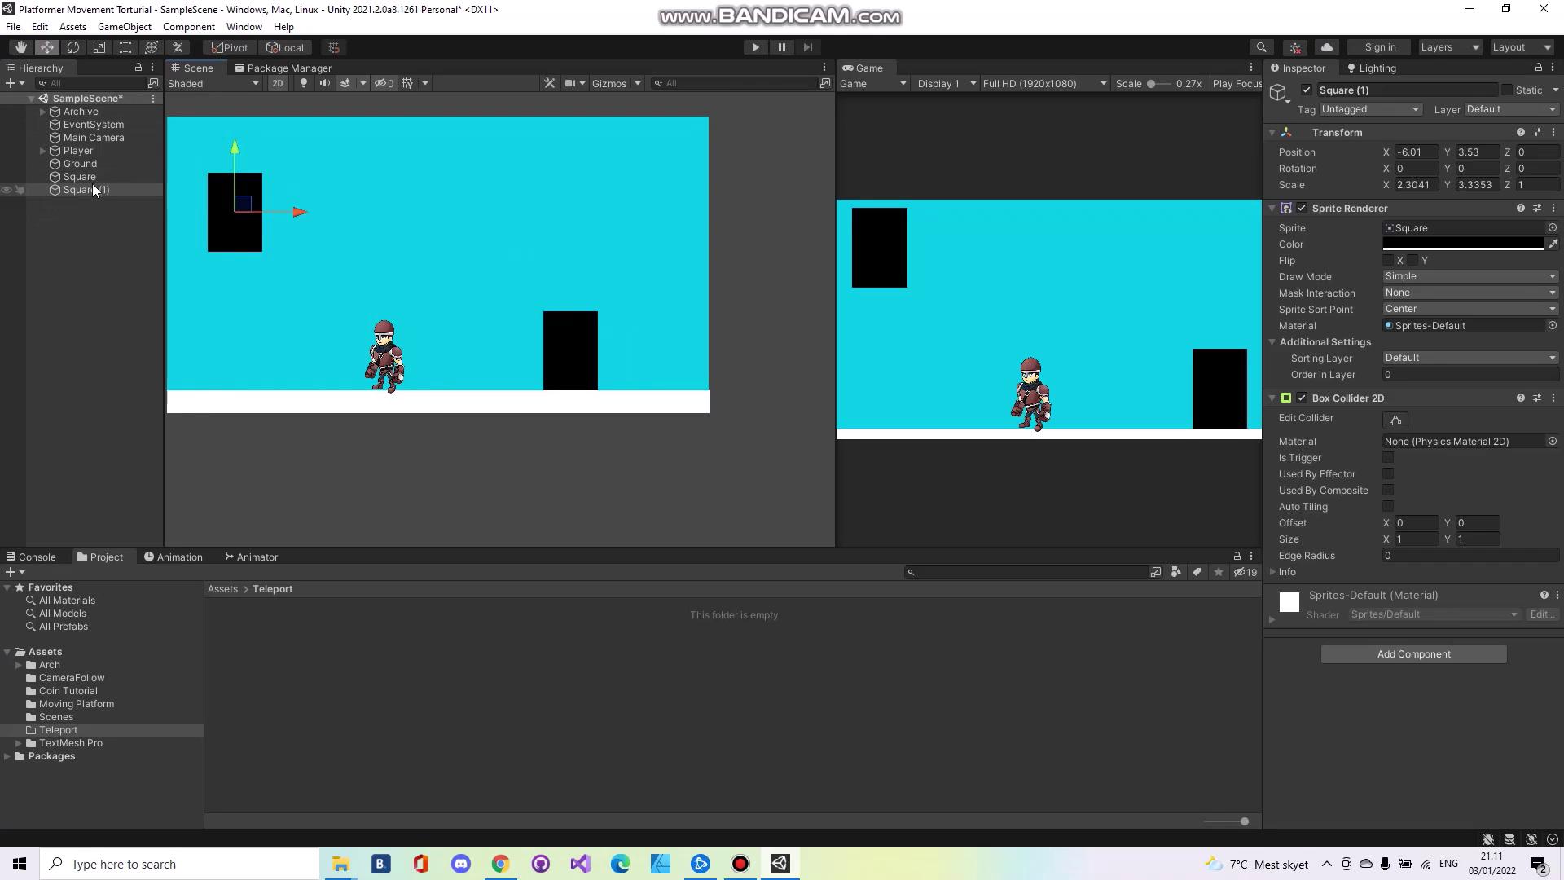
Rename the copy to Door2 and the original square to Door1
click(1435, 94)
text(Door2)
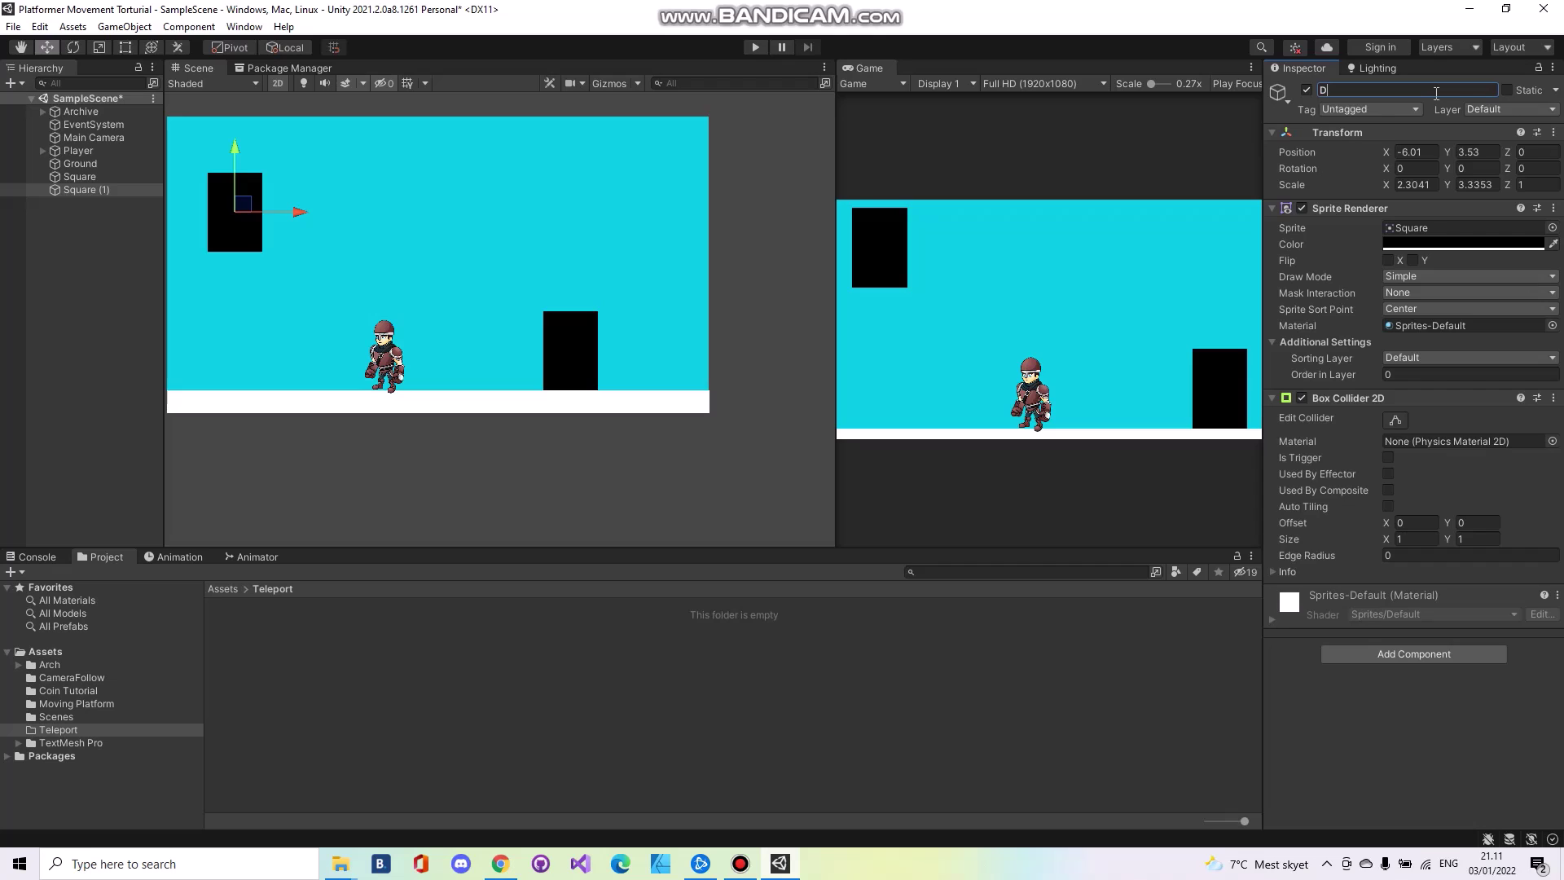
click(79, 176)
click(1434, 95)
text(Door1)
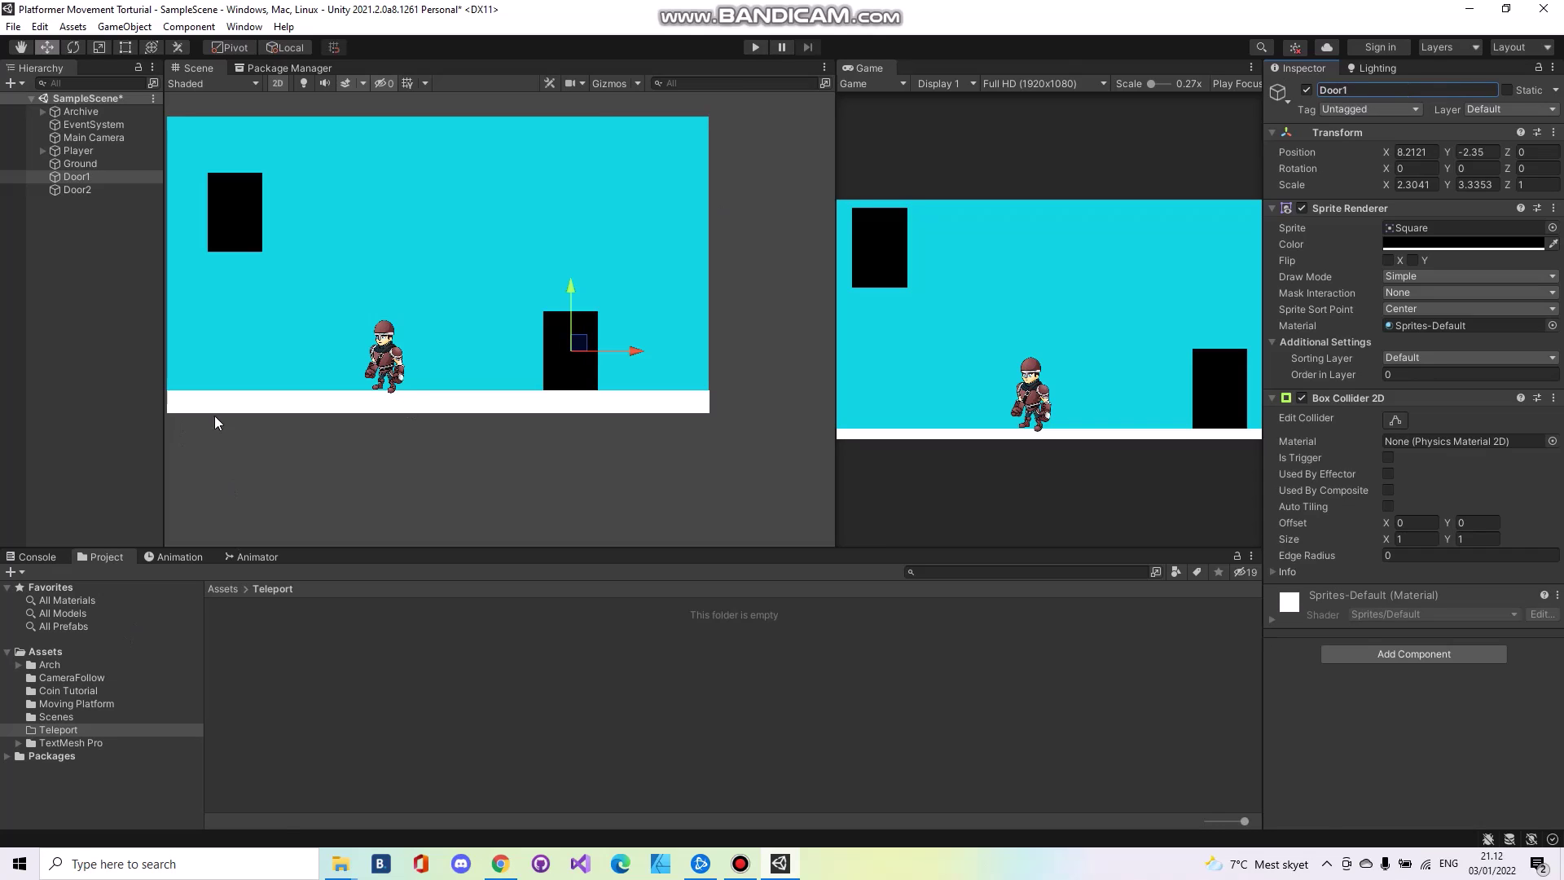
Create a C# script named Teleport in the Teleport folder and open it in Visual Studio
click(364, 674)
right_click(363, 674)
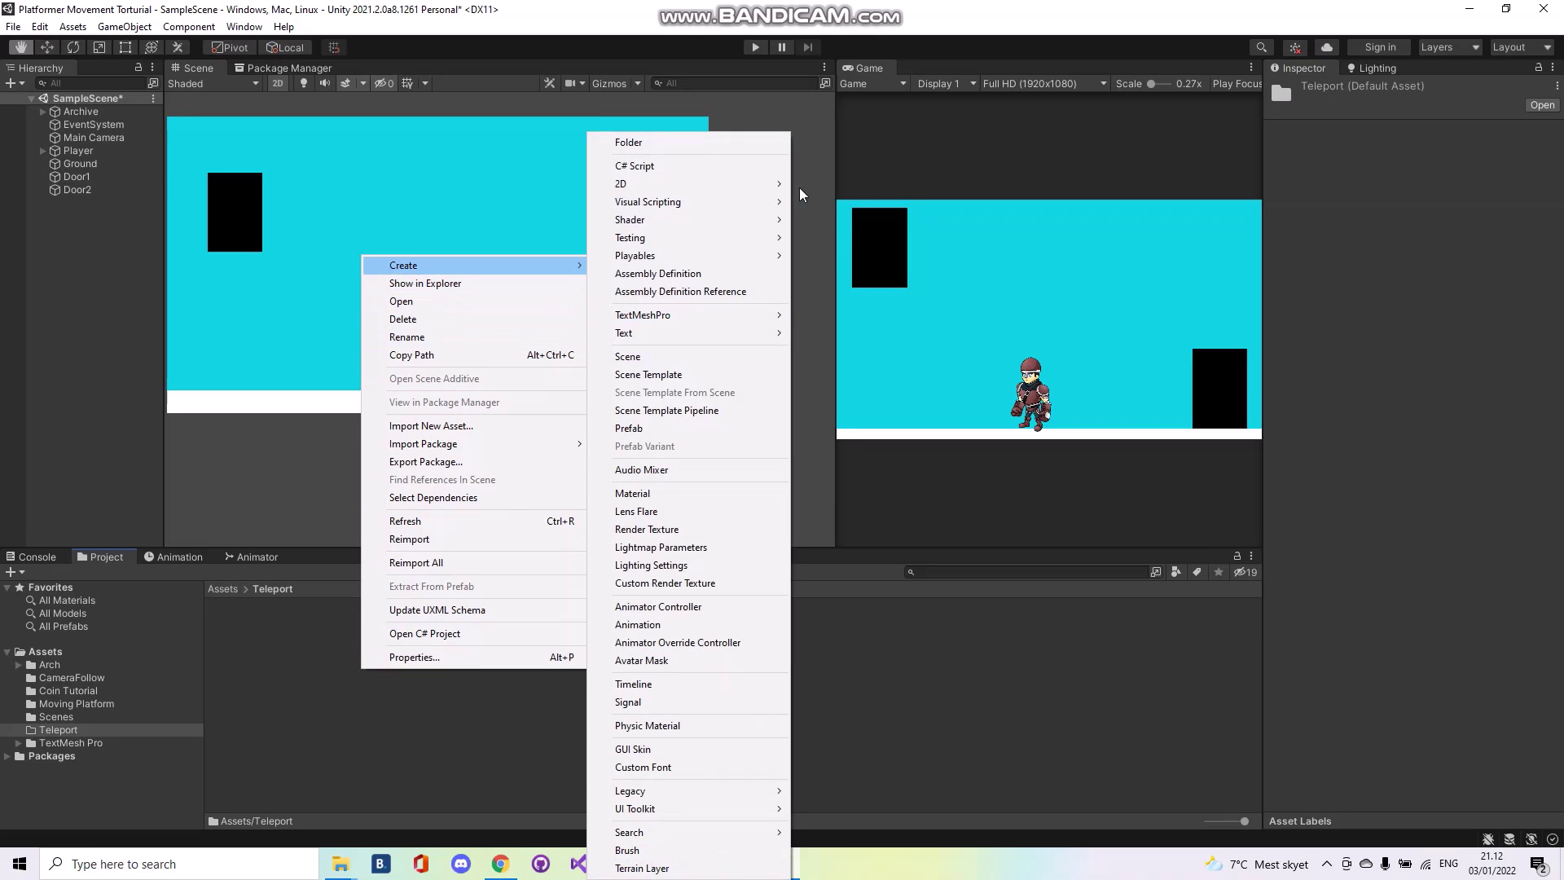
click(669, 166)
text(Telep)
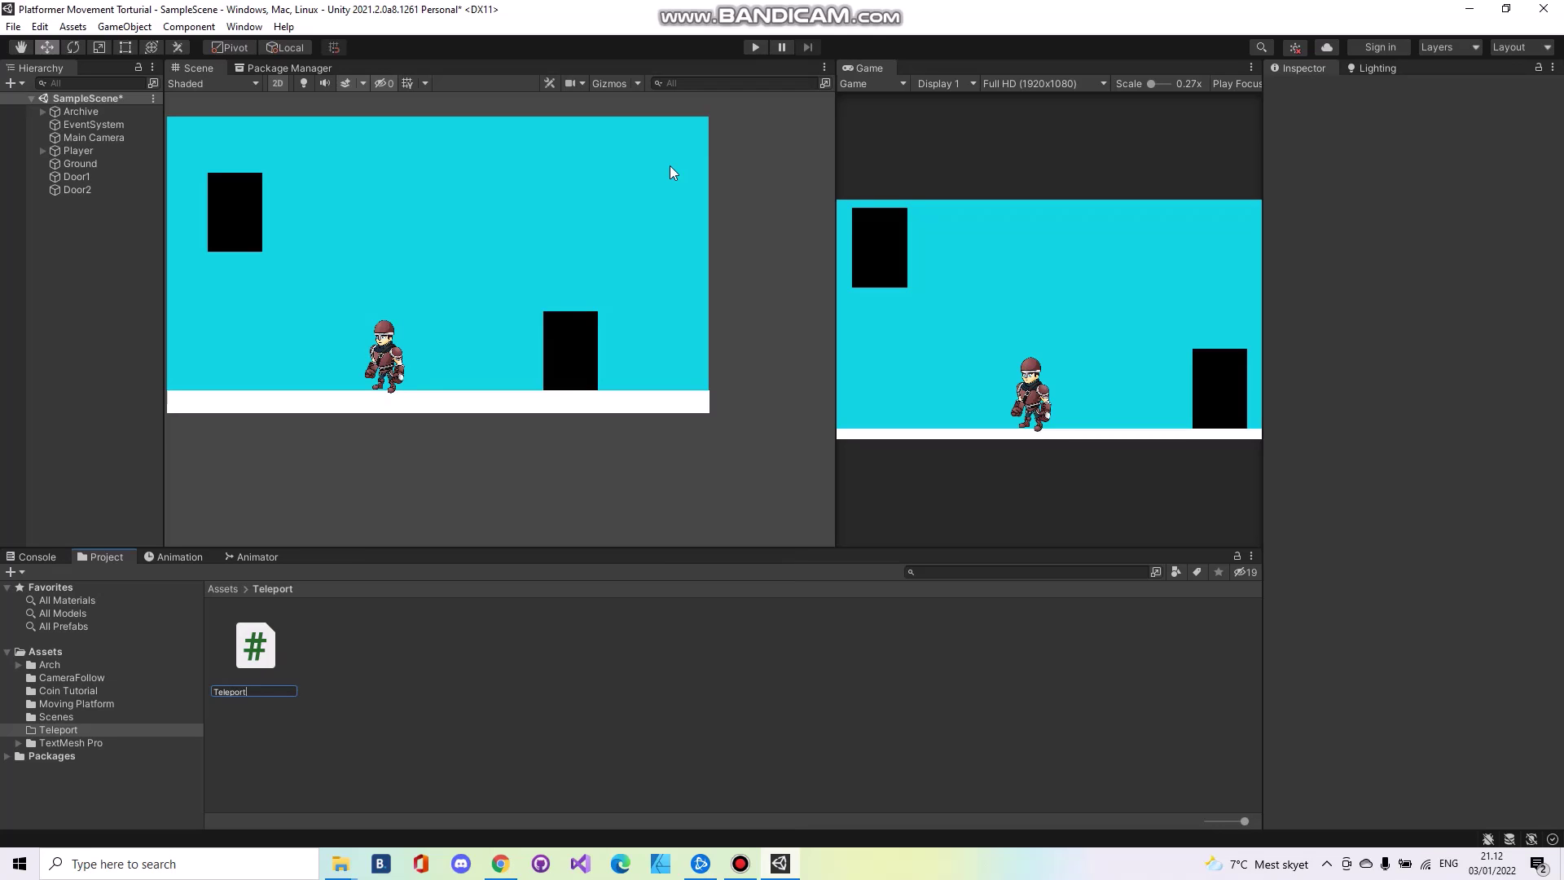
text(ort)
key(Return)
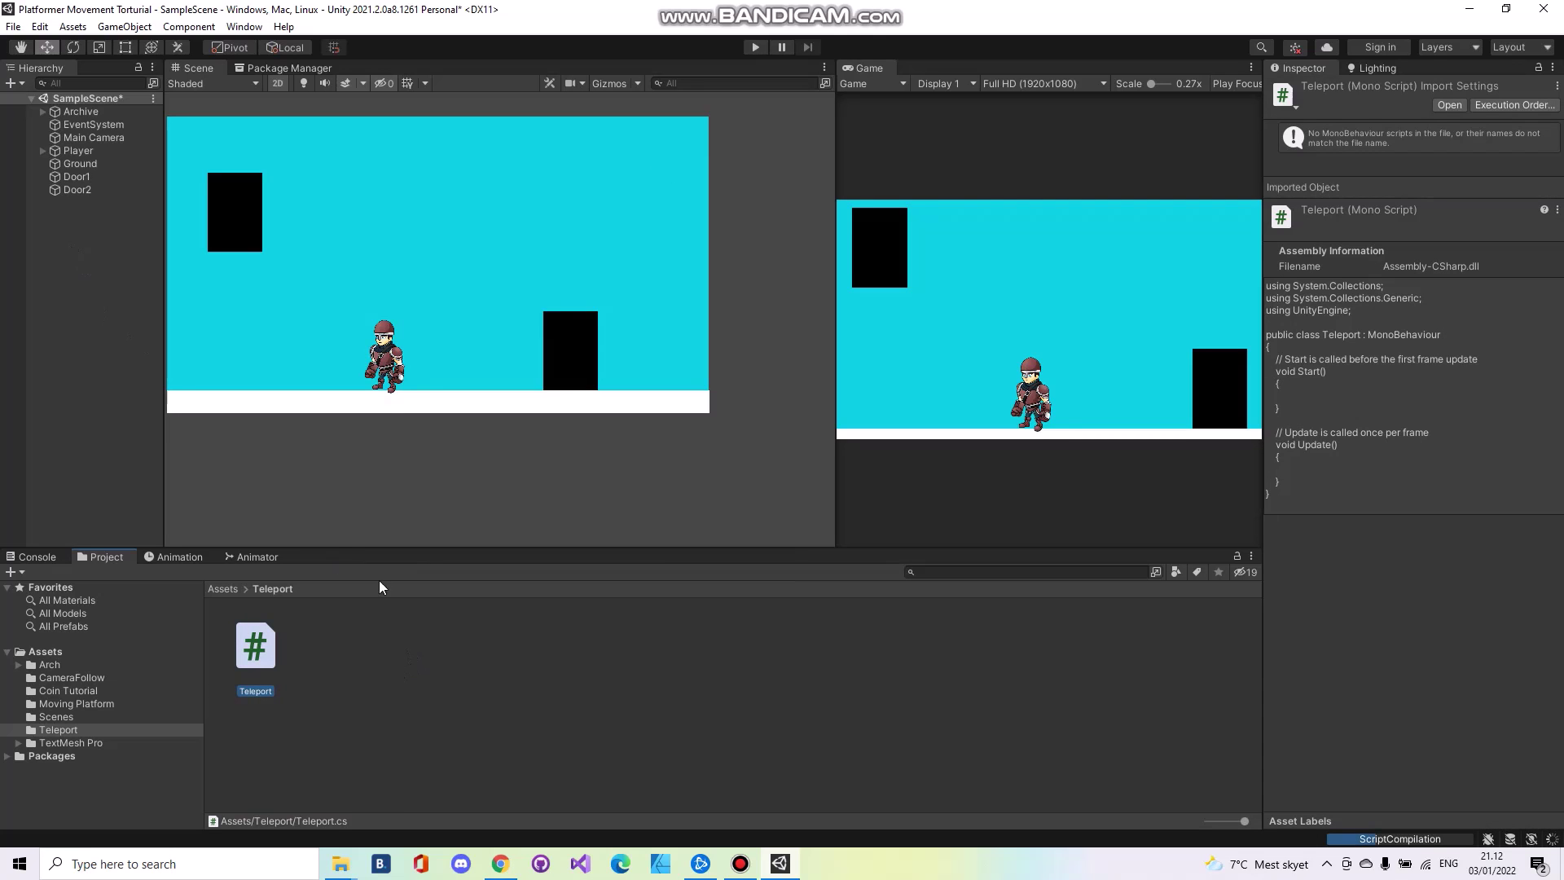
click(380, 711)
double_click(259, 647)
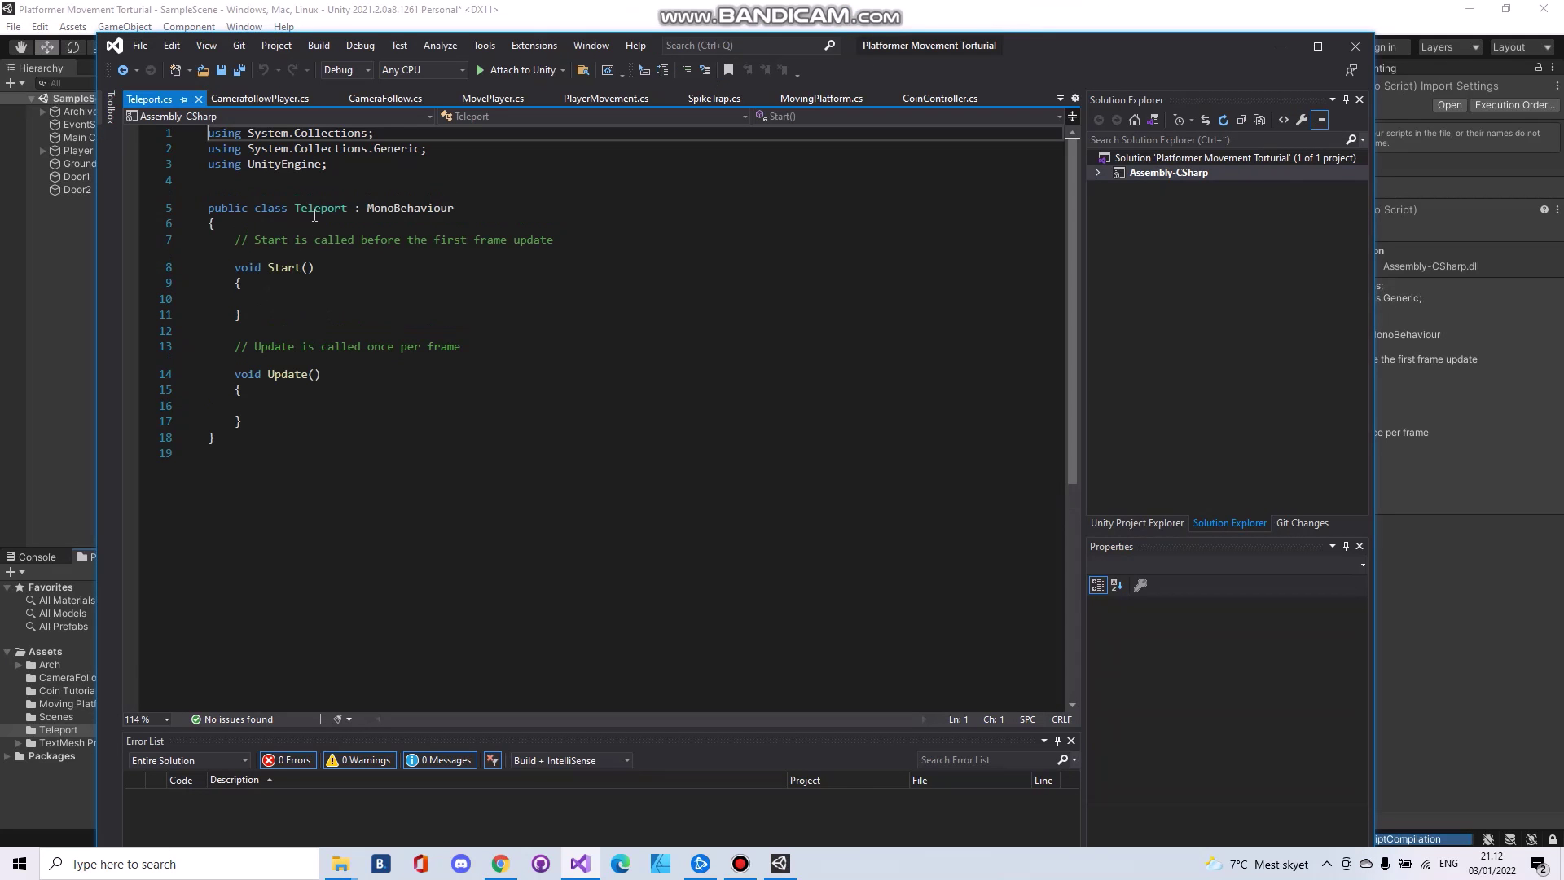
Declare 'public GameObject portal;' and 'private GameObject player;' above Start() in Teleport.cs
click(260, 228)
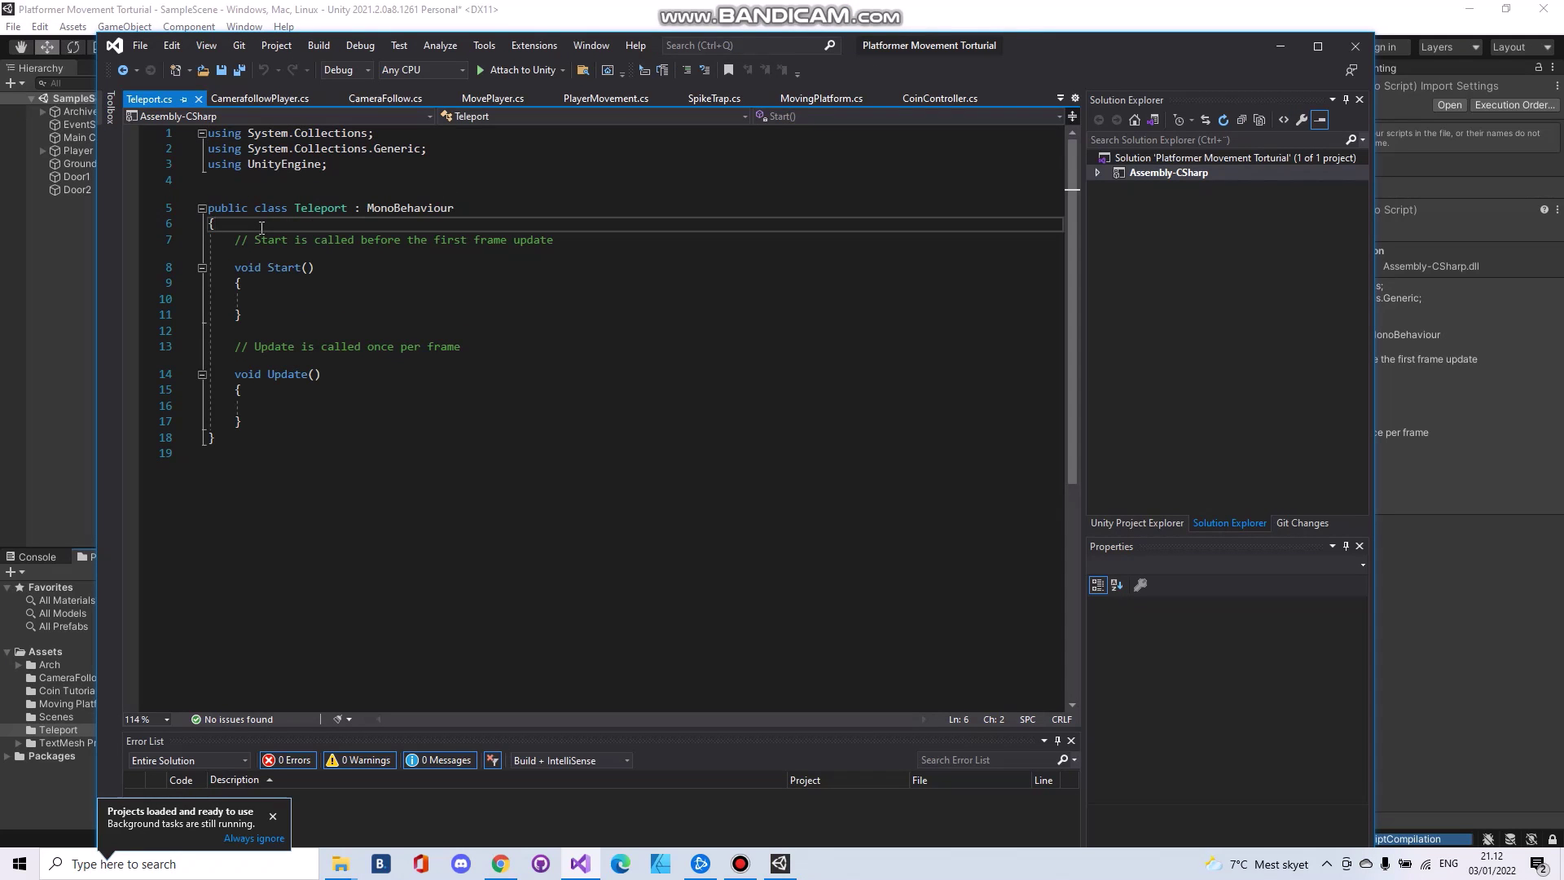
key(Return)
key(Return)
text(G)
key(BackSpace)
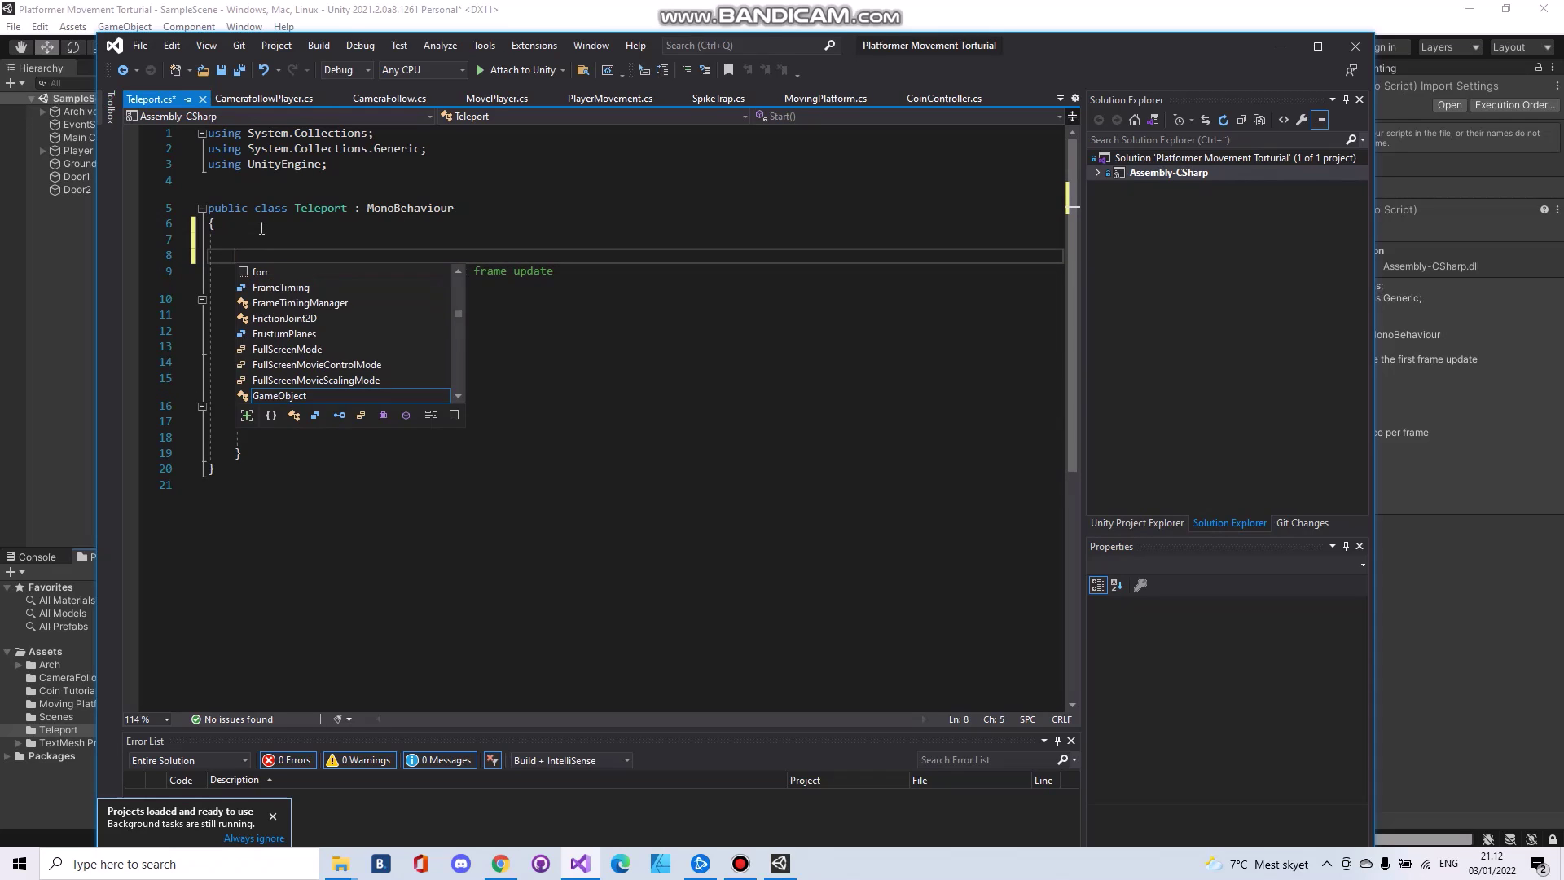
text(public)
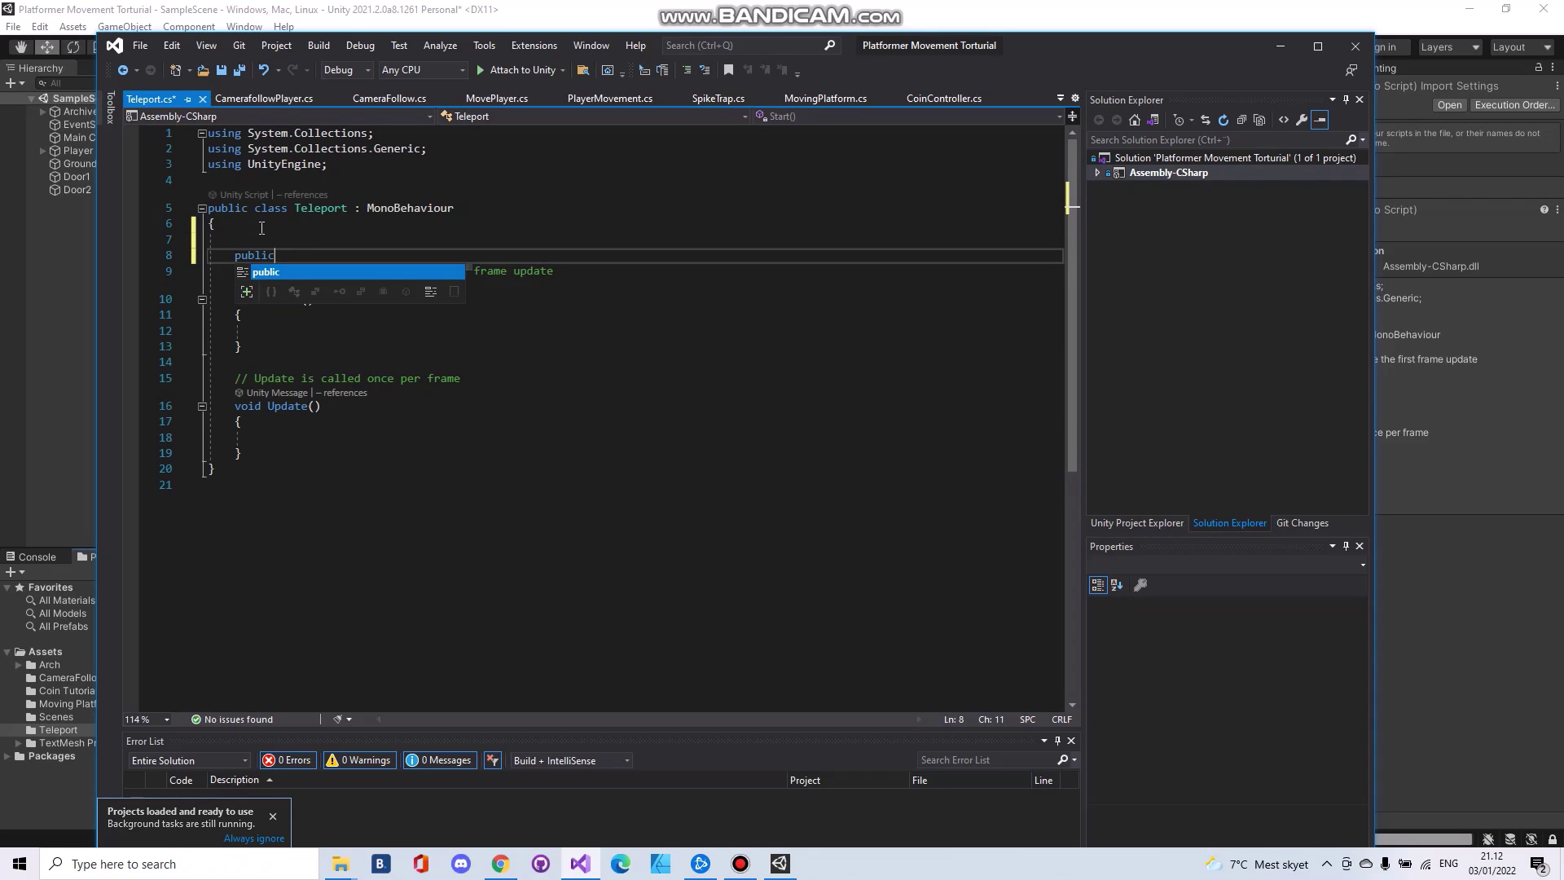
text( game)
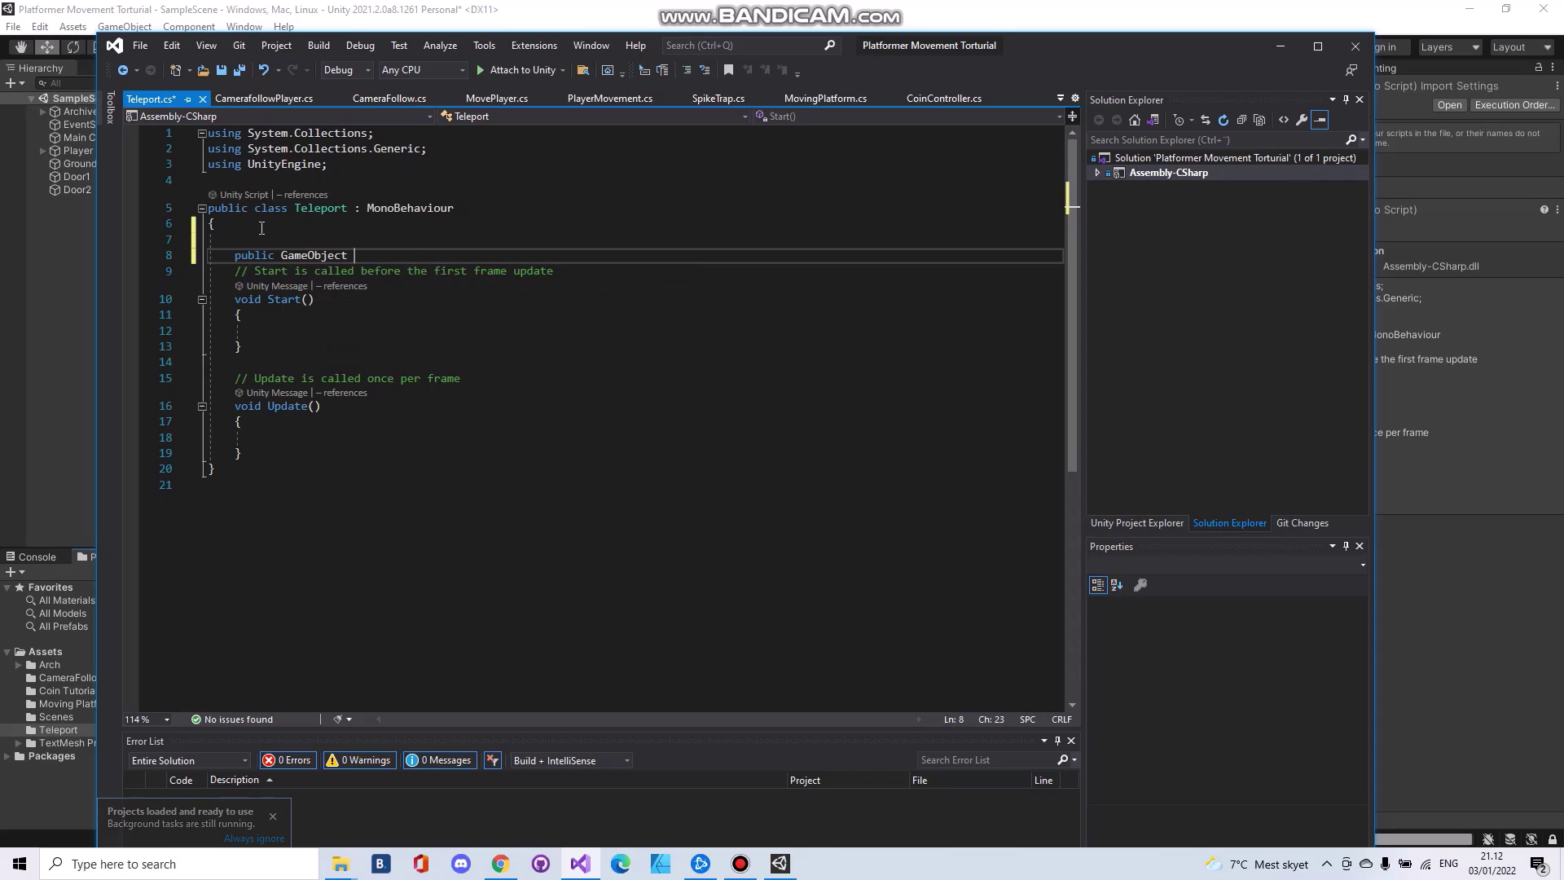
text( portal)
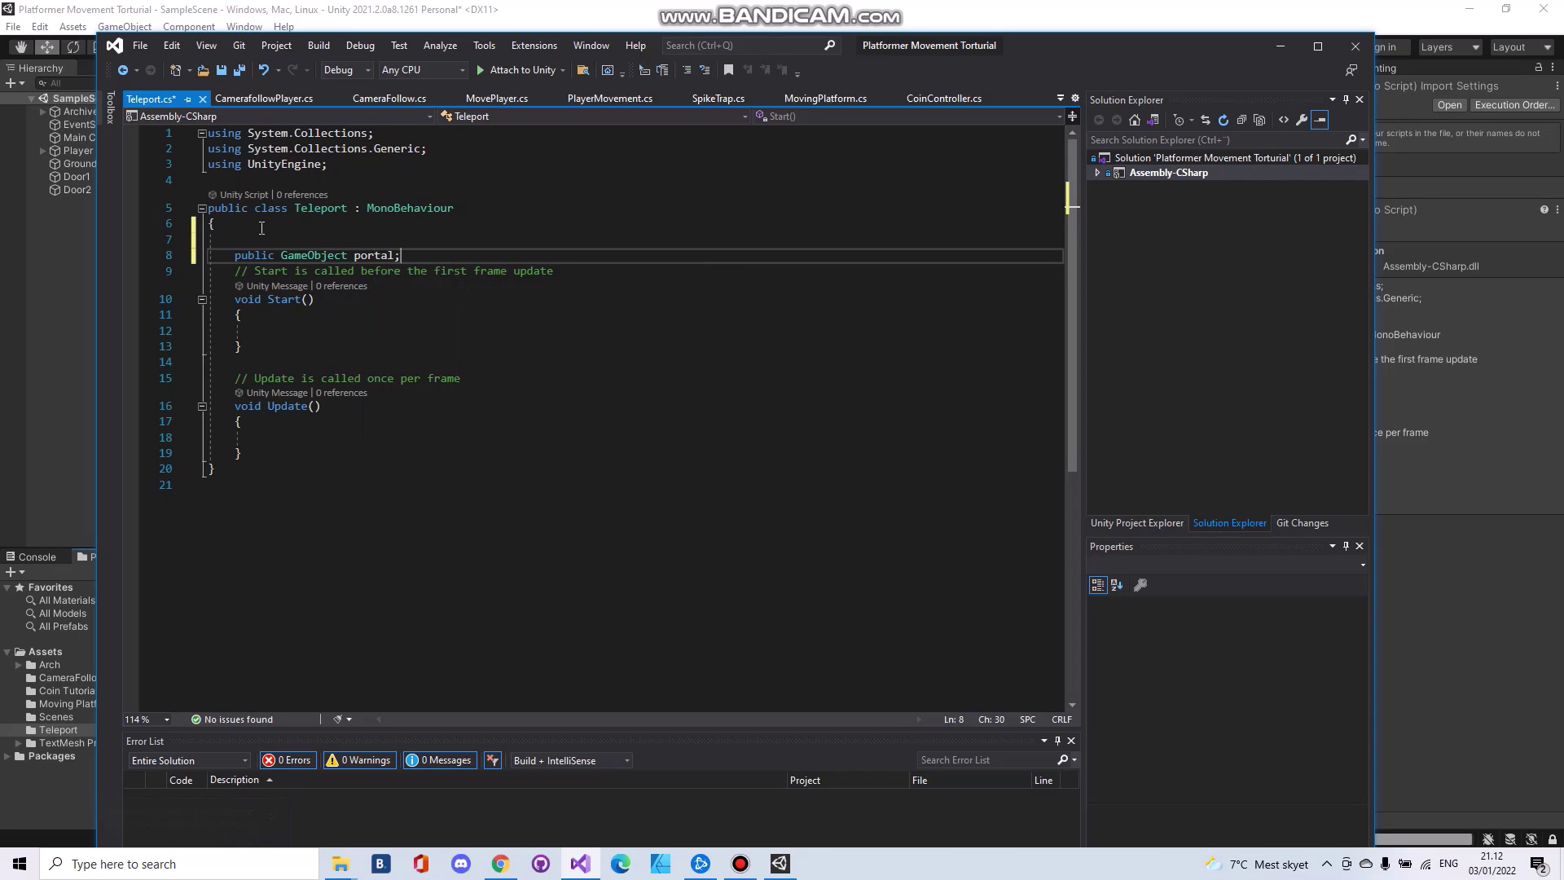
text(;)
key(Return)
text(ivate Game)
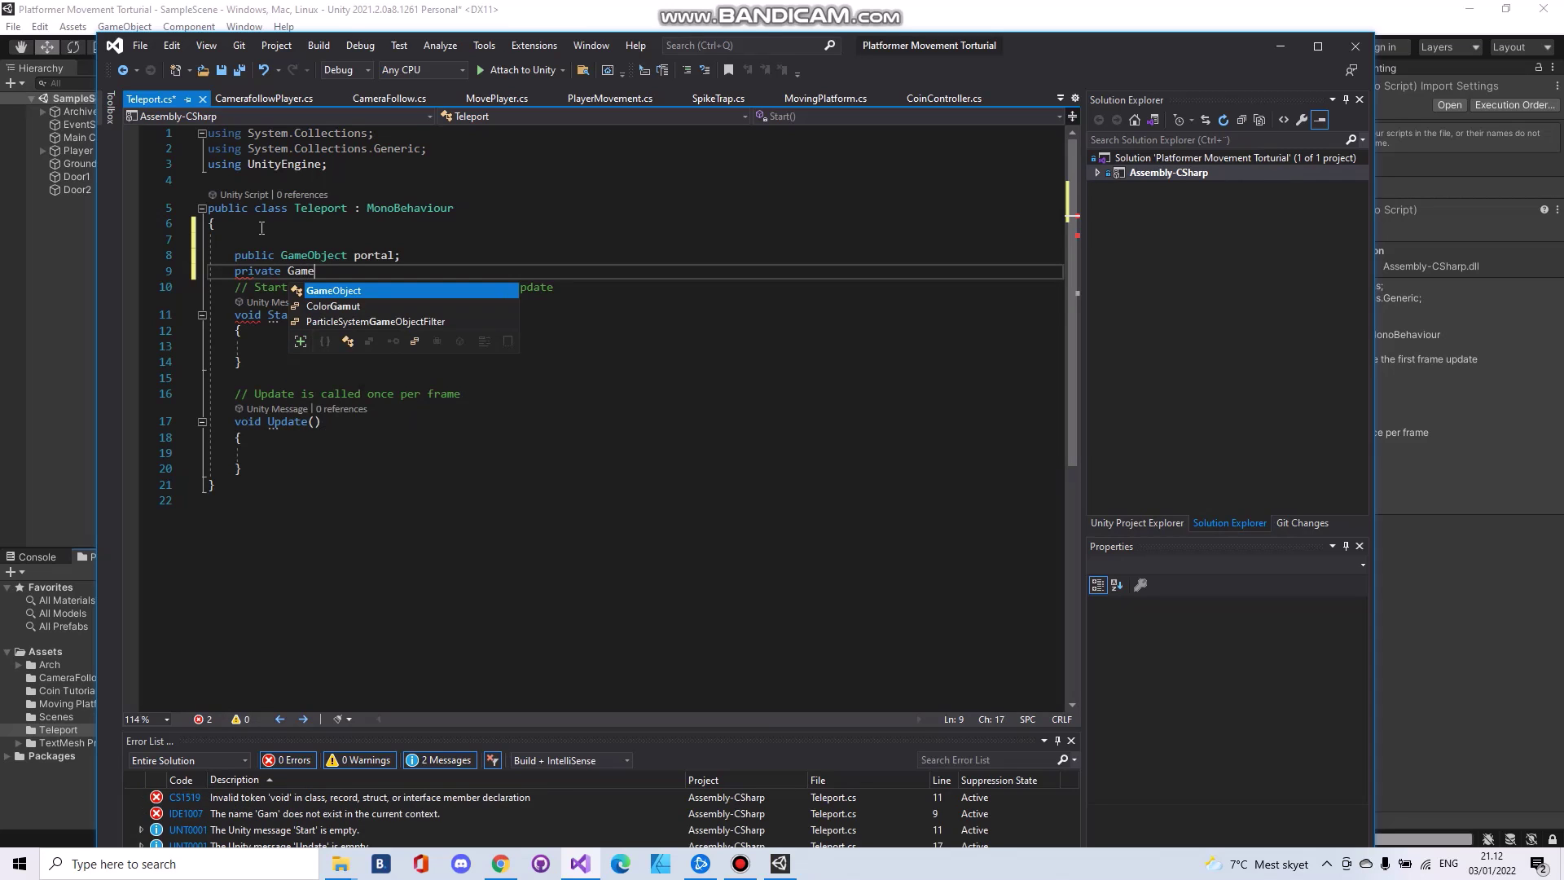
text(Object player;)
key(Return)
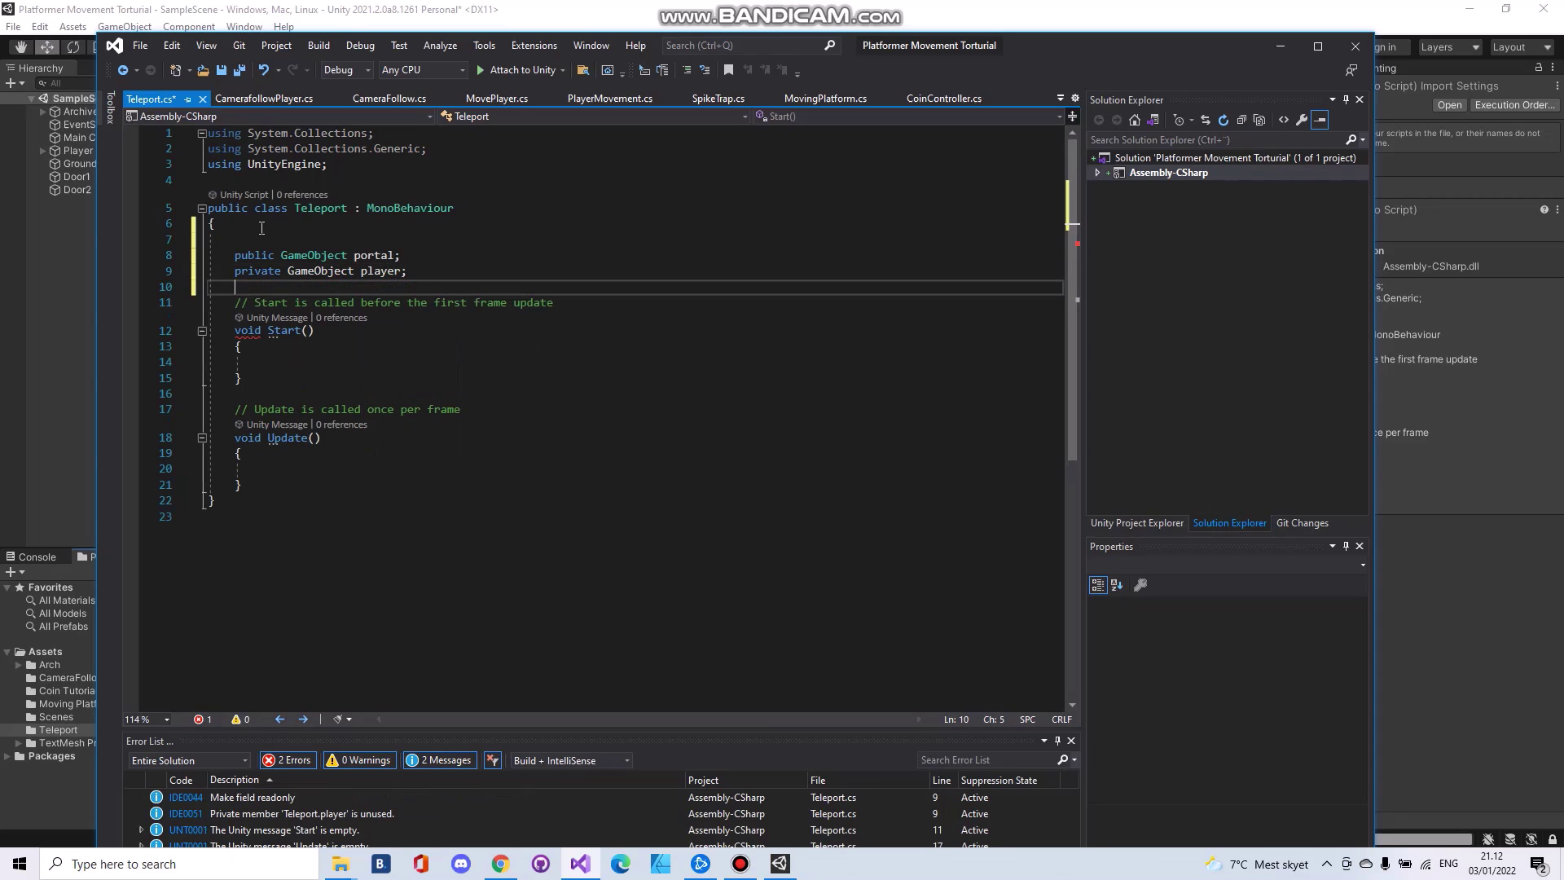
Write player = GameObject.FindWithTag("Player"); inside the Start method
click(271, 360)
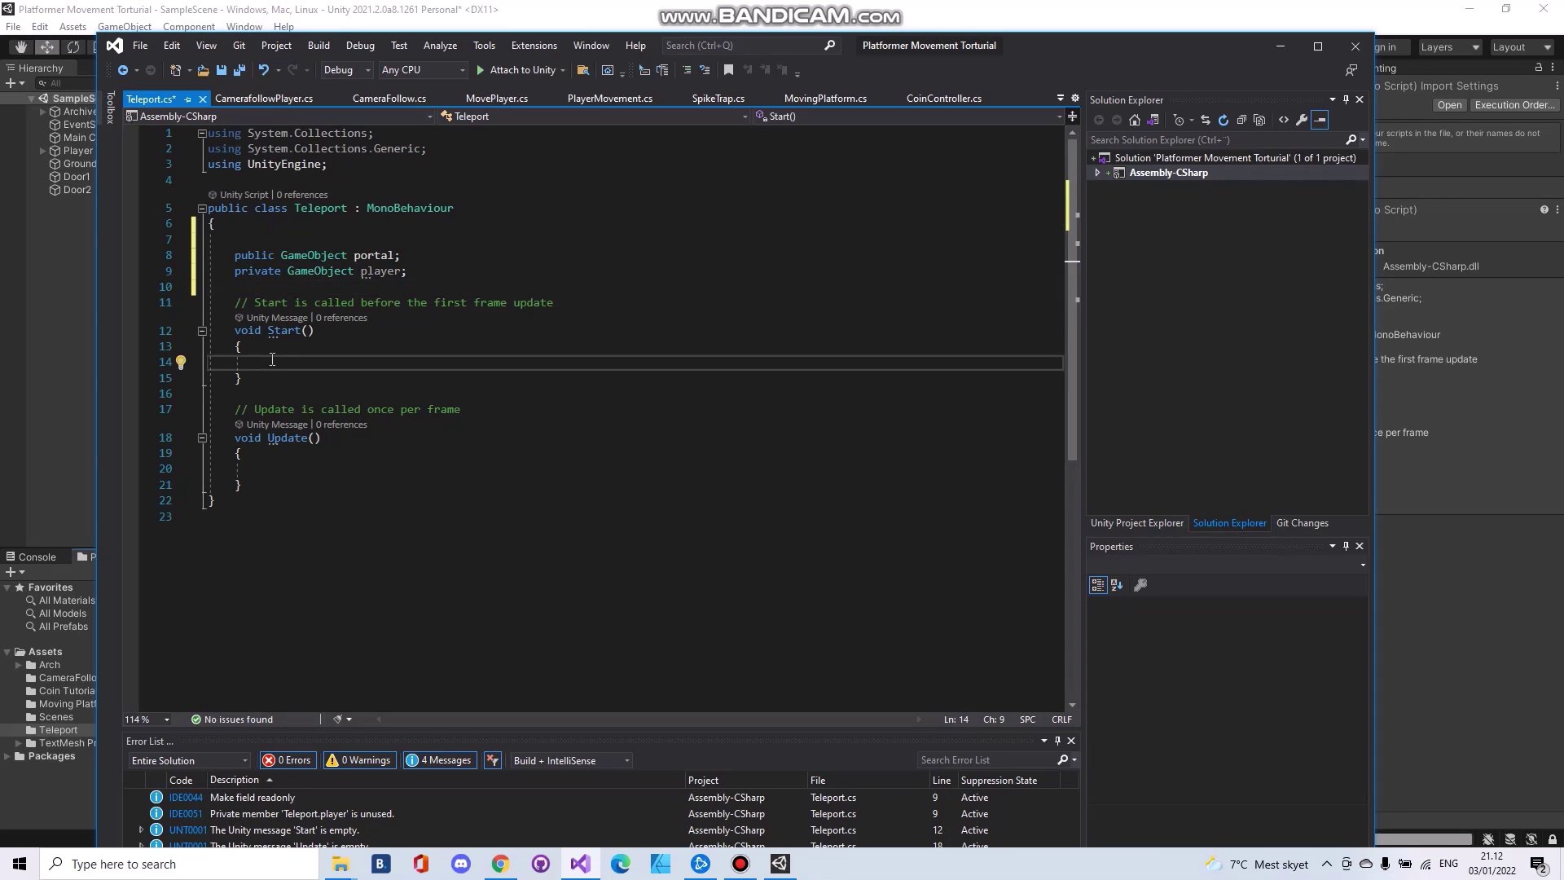
text(player )
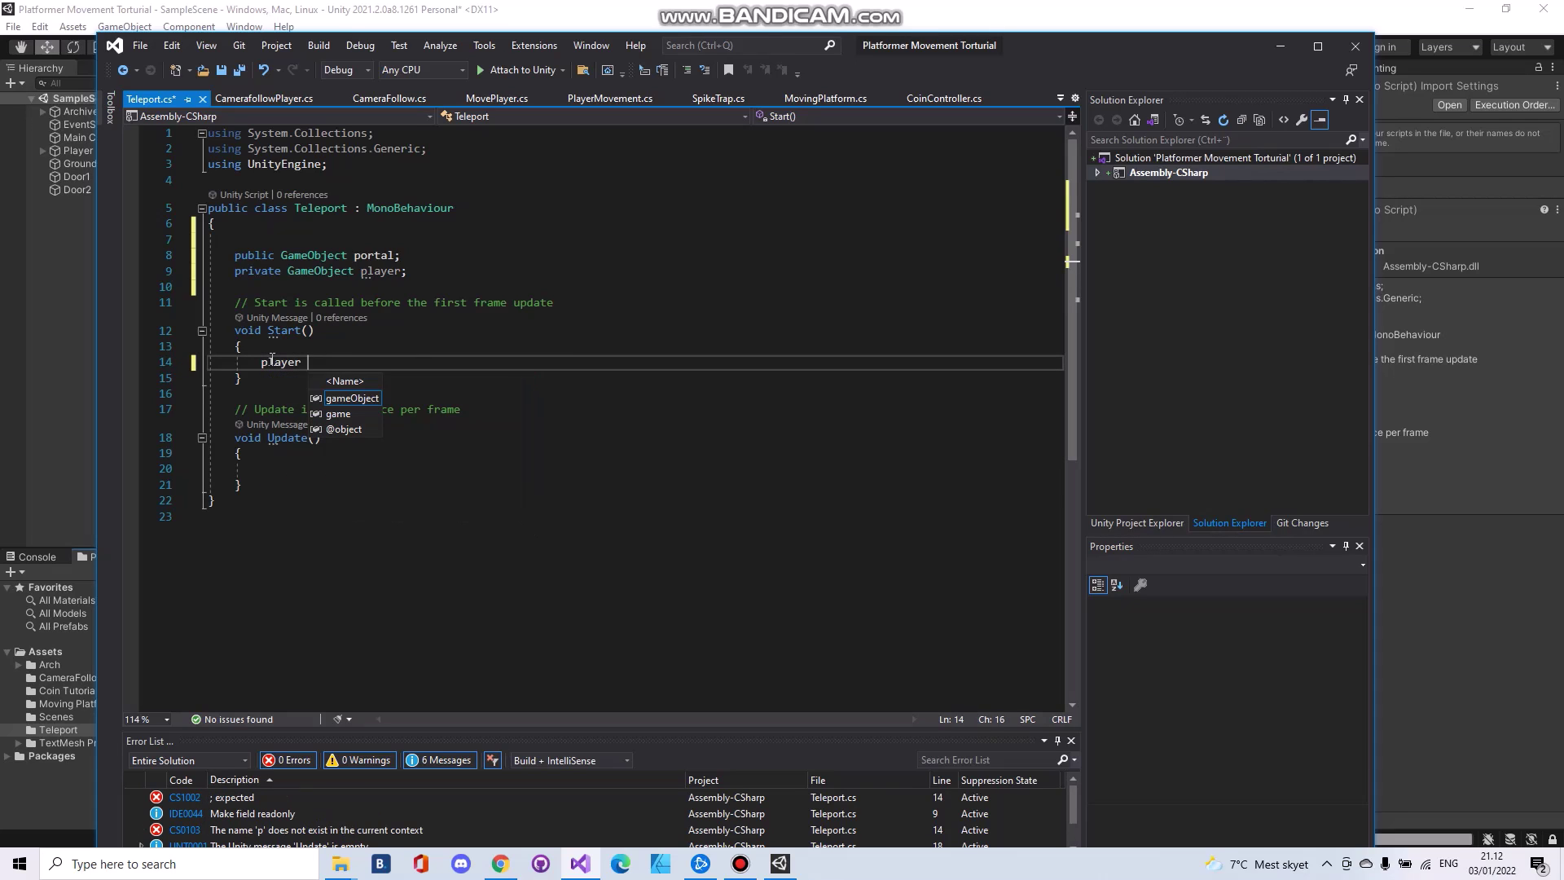
text(= )
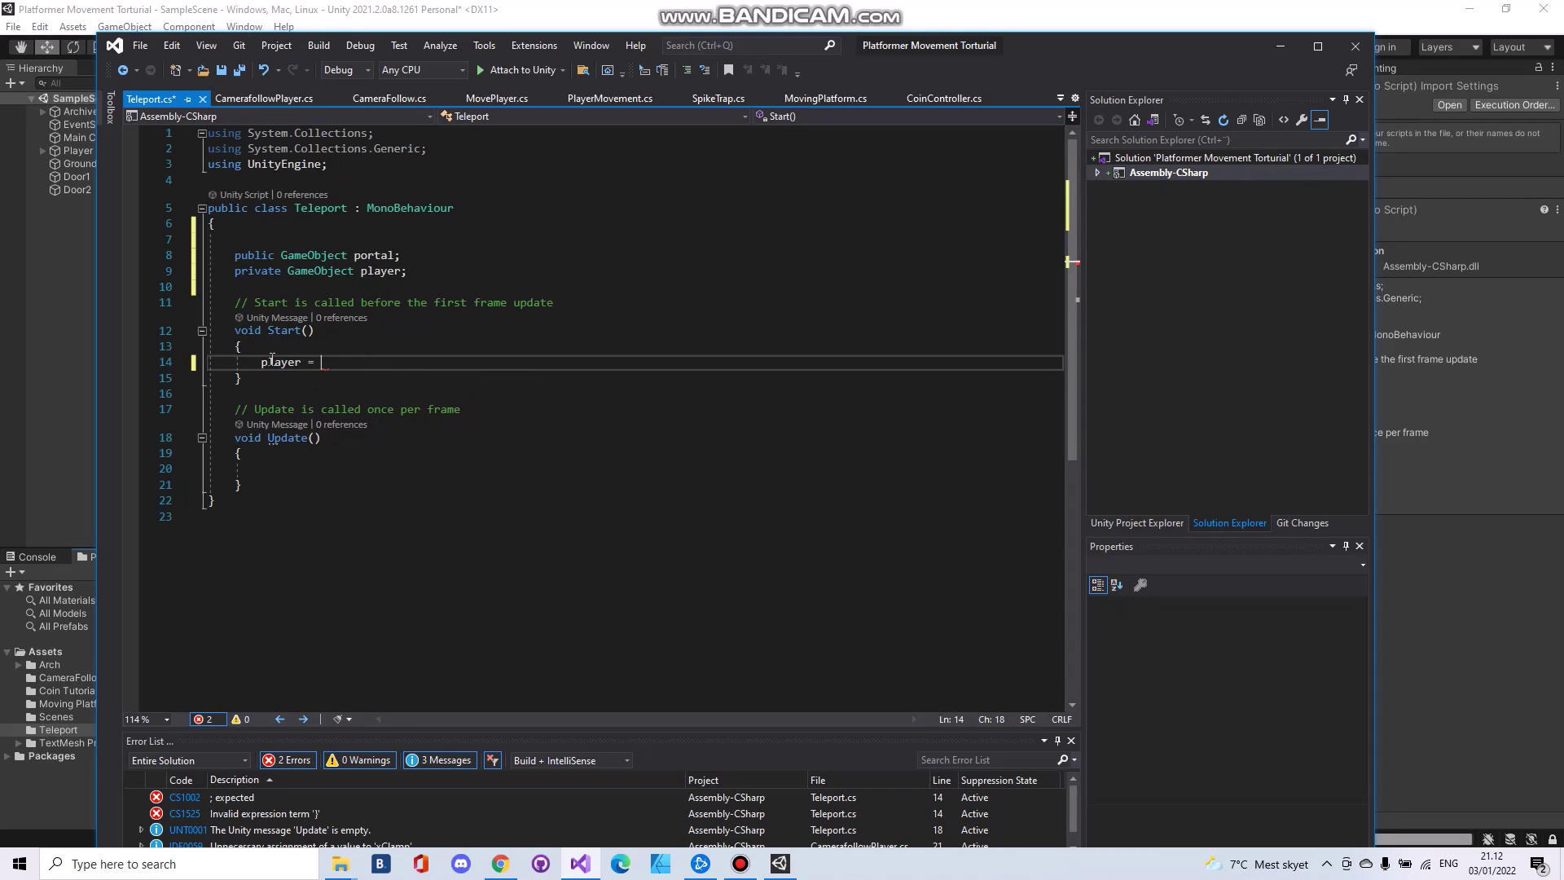
text(game)
key(Left)
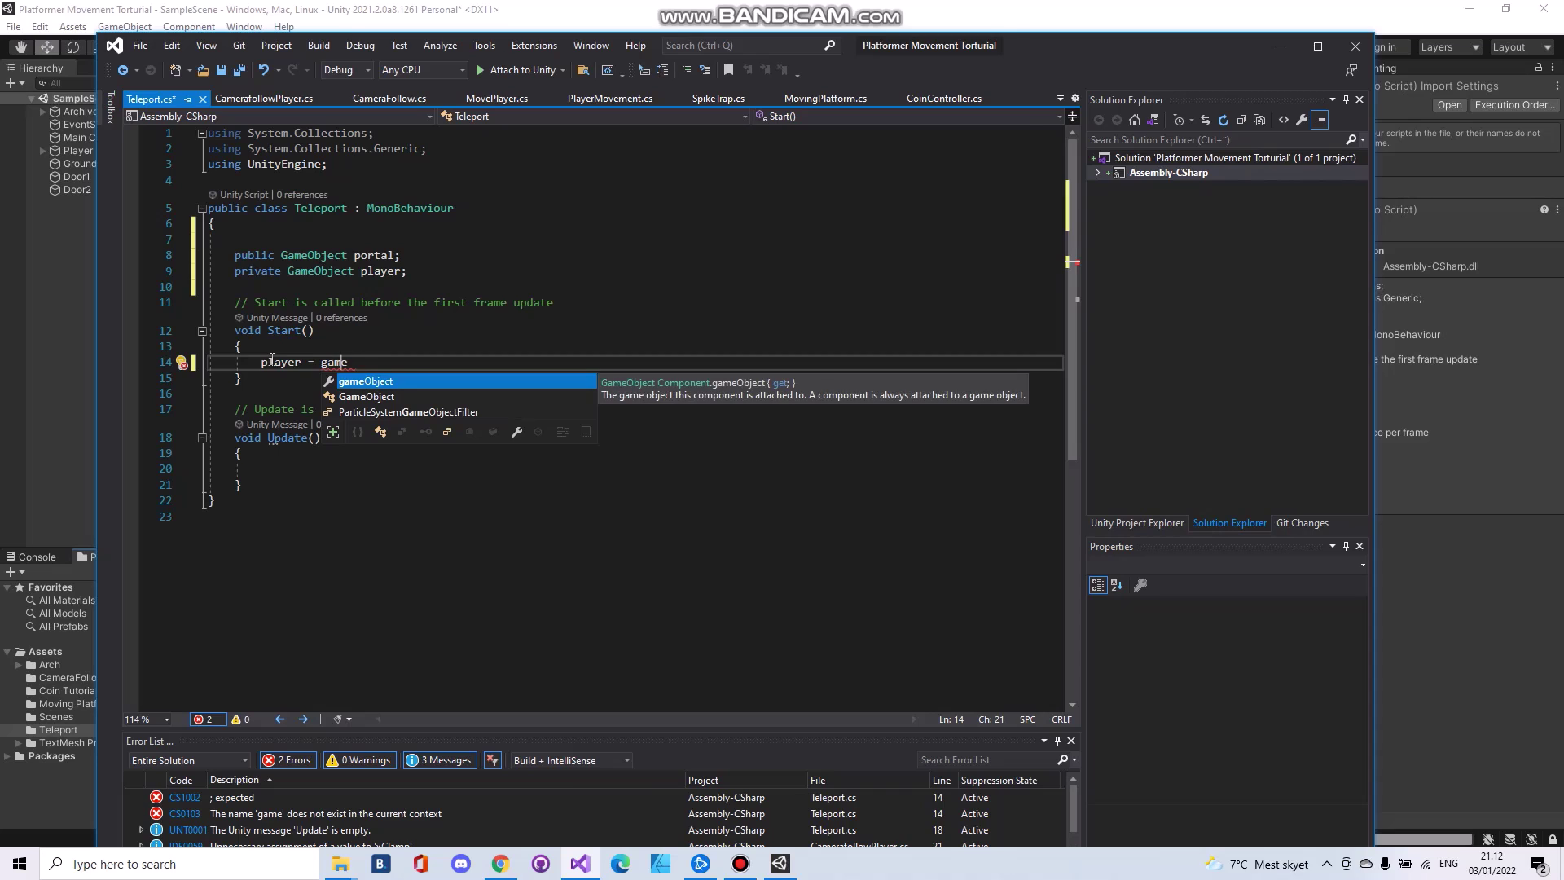
key(Down)
key(Tab)
text(.ding)
key(BackSpace)
key(BackSpace)
key(BackSpace)
key(BackSpace)
text(find)
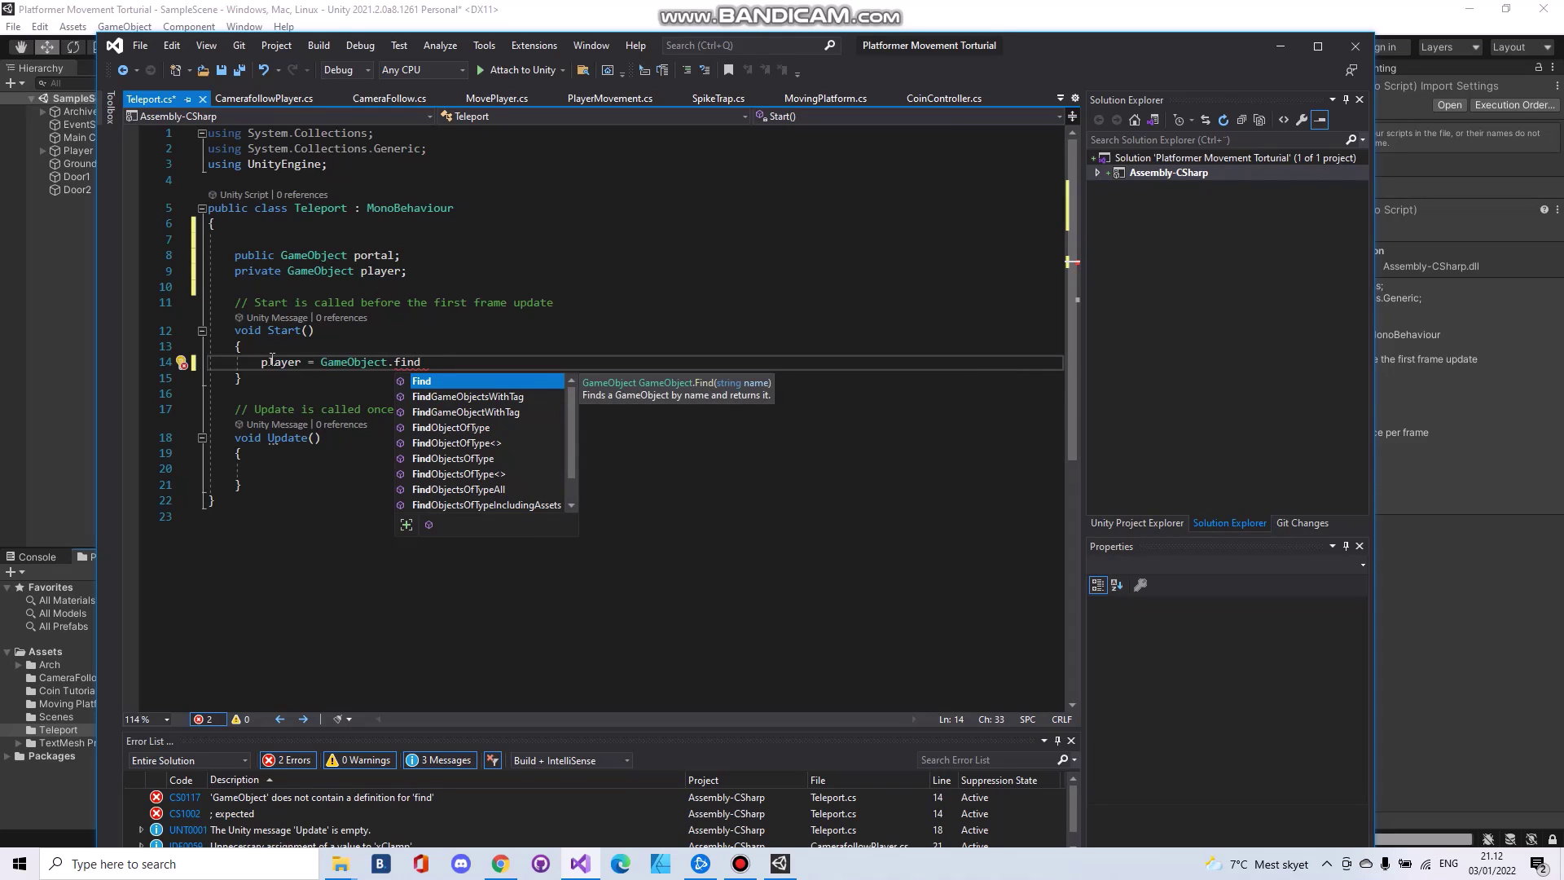
text(wi)
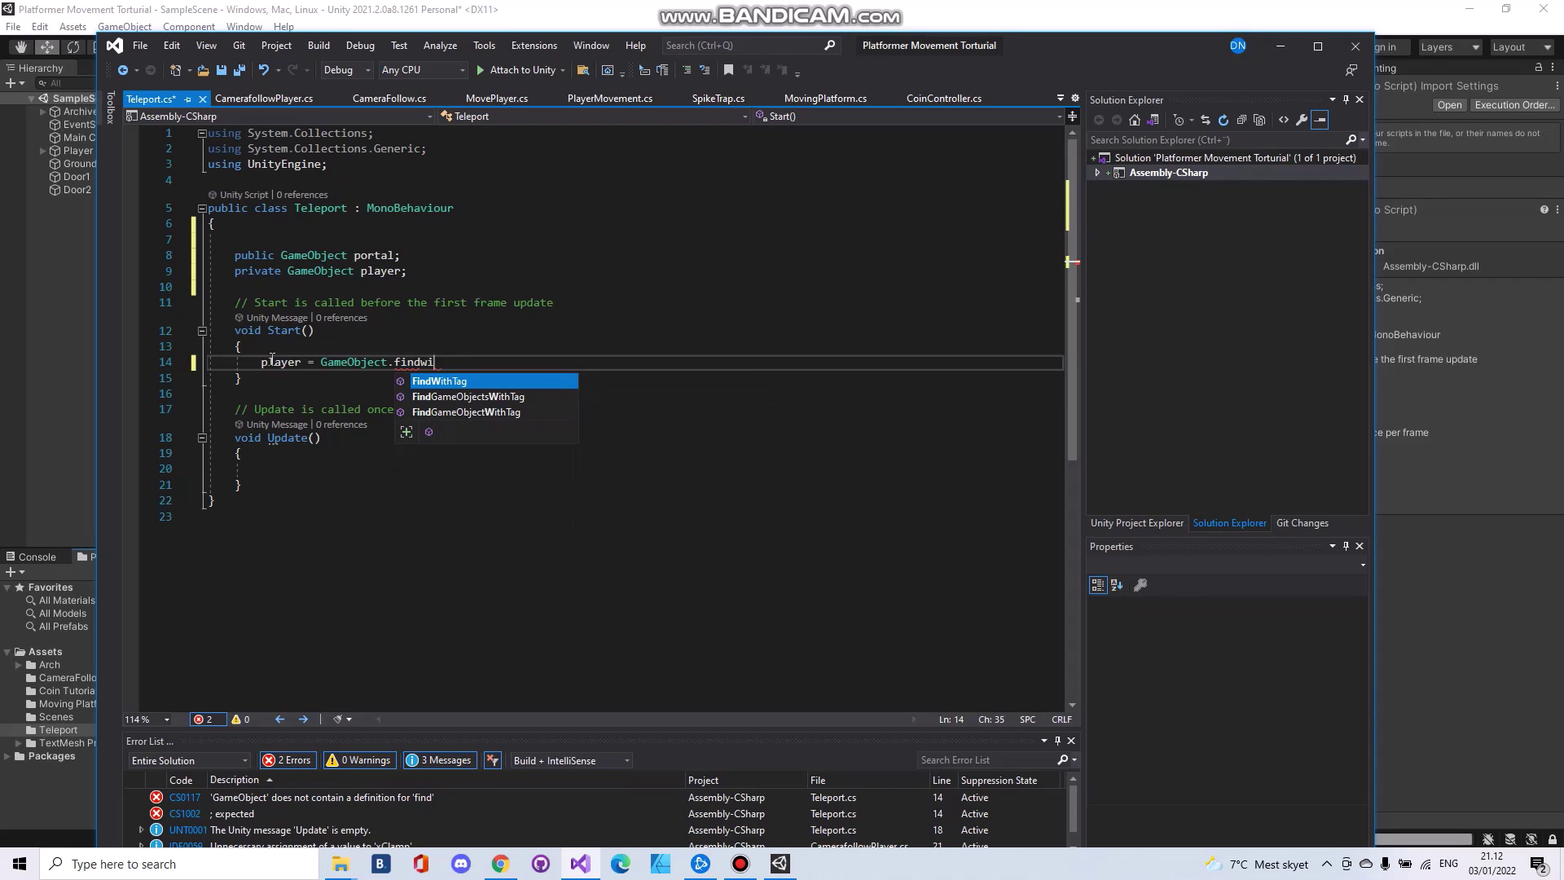
text(th)
key(Tab)
text(()
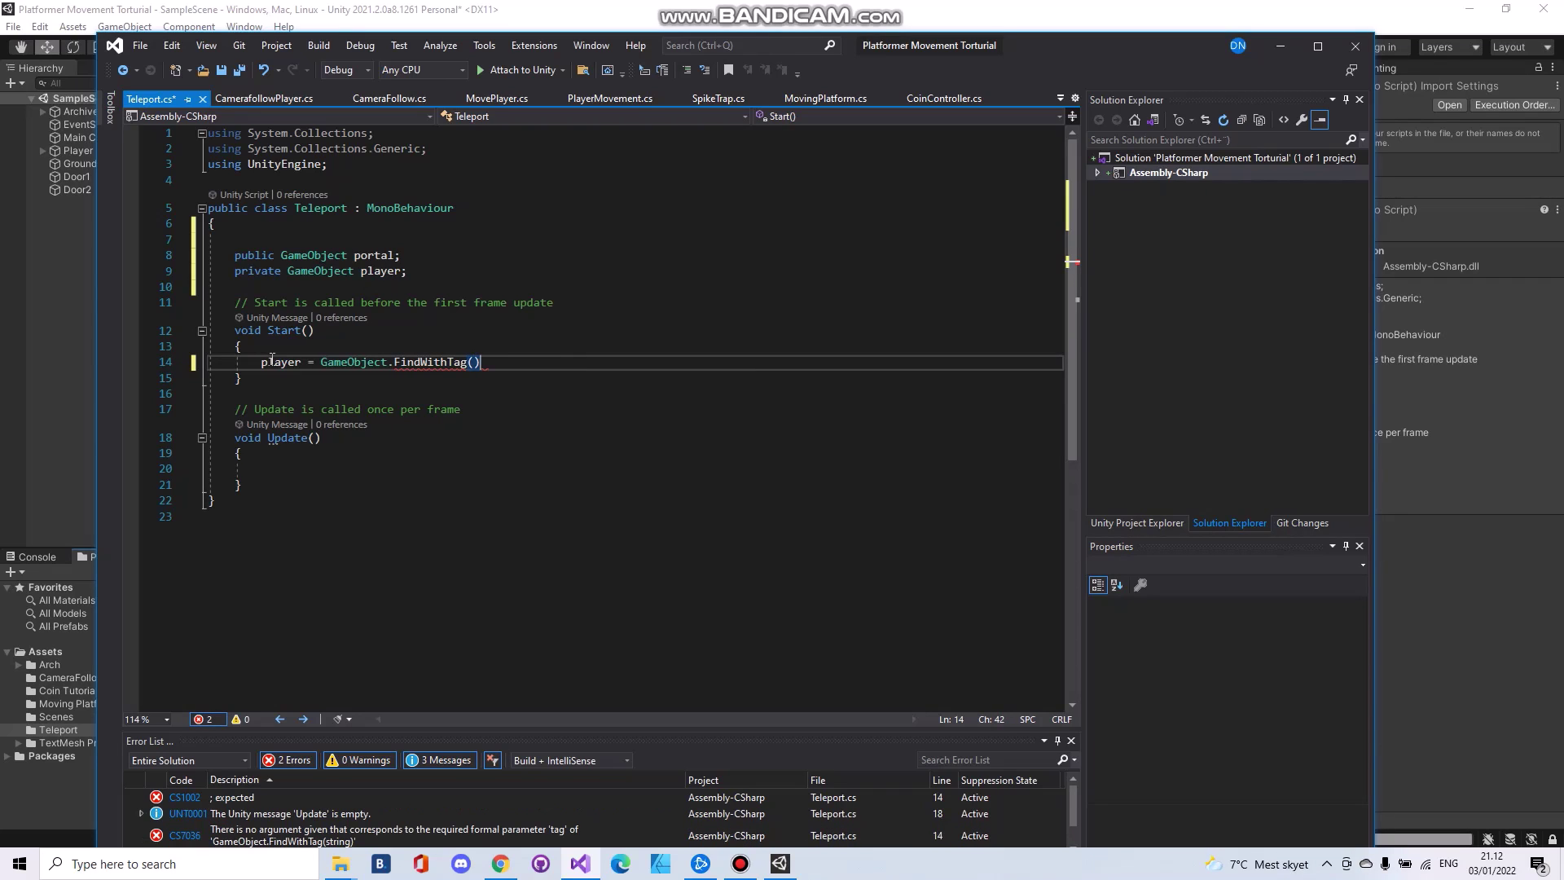
text("P)
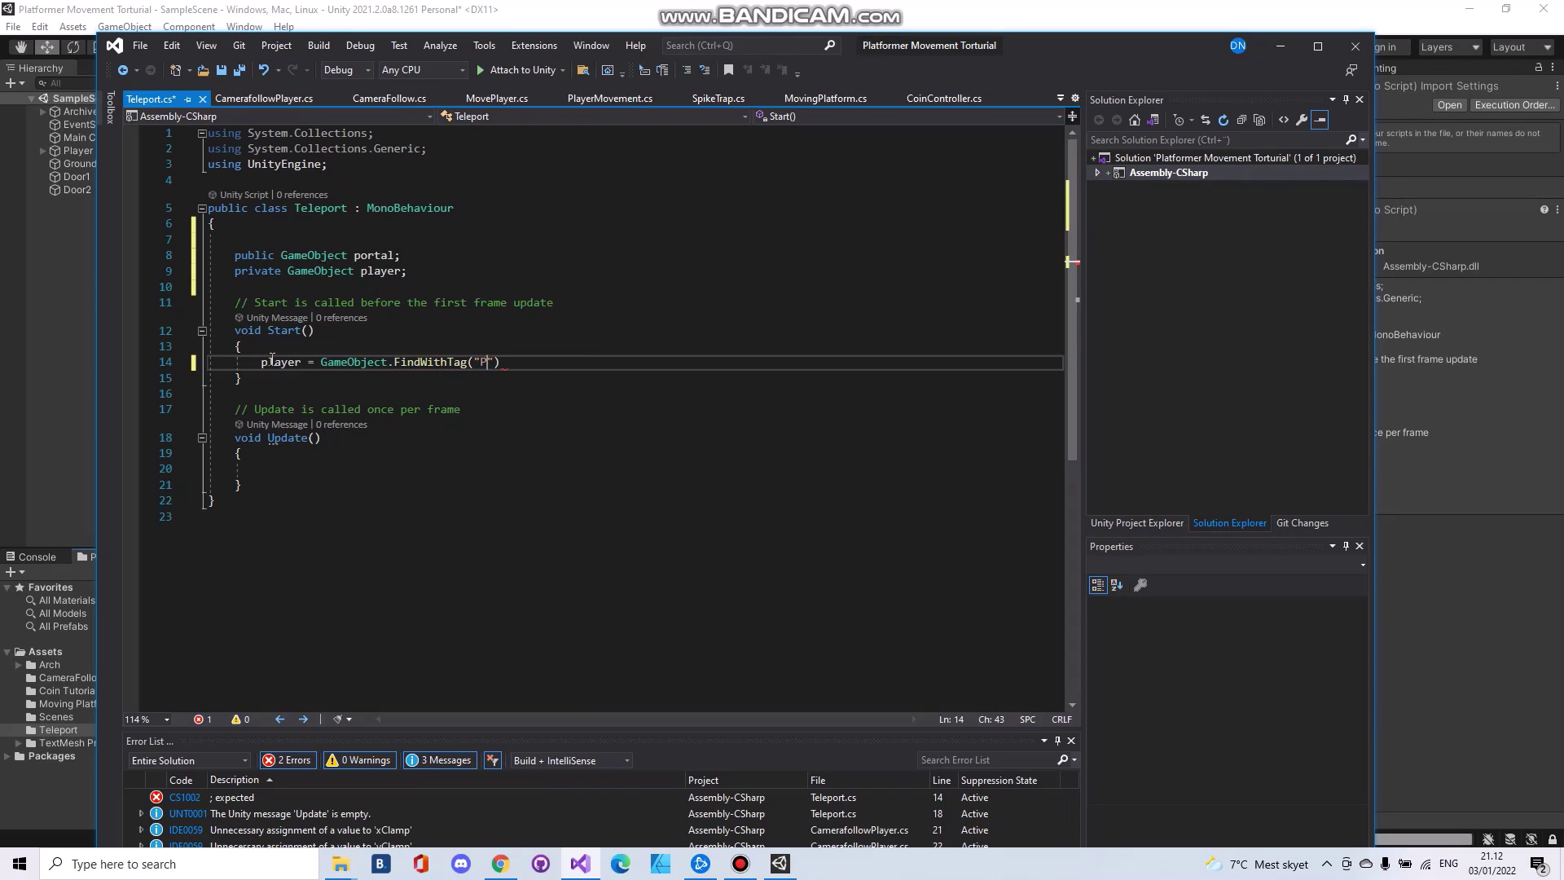
text(");)
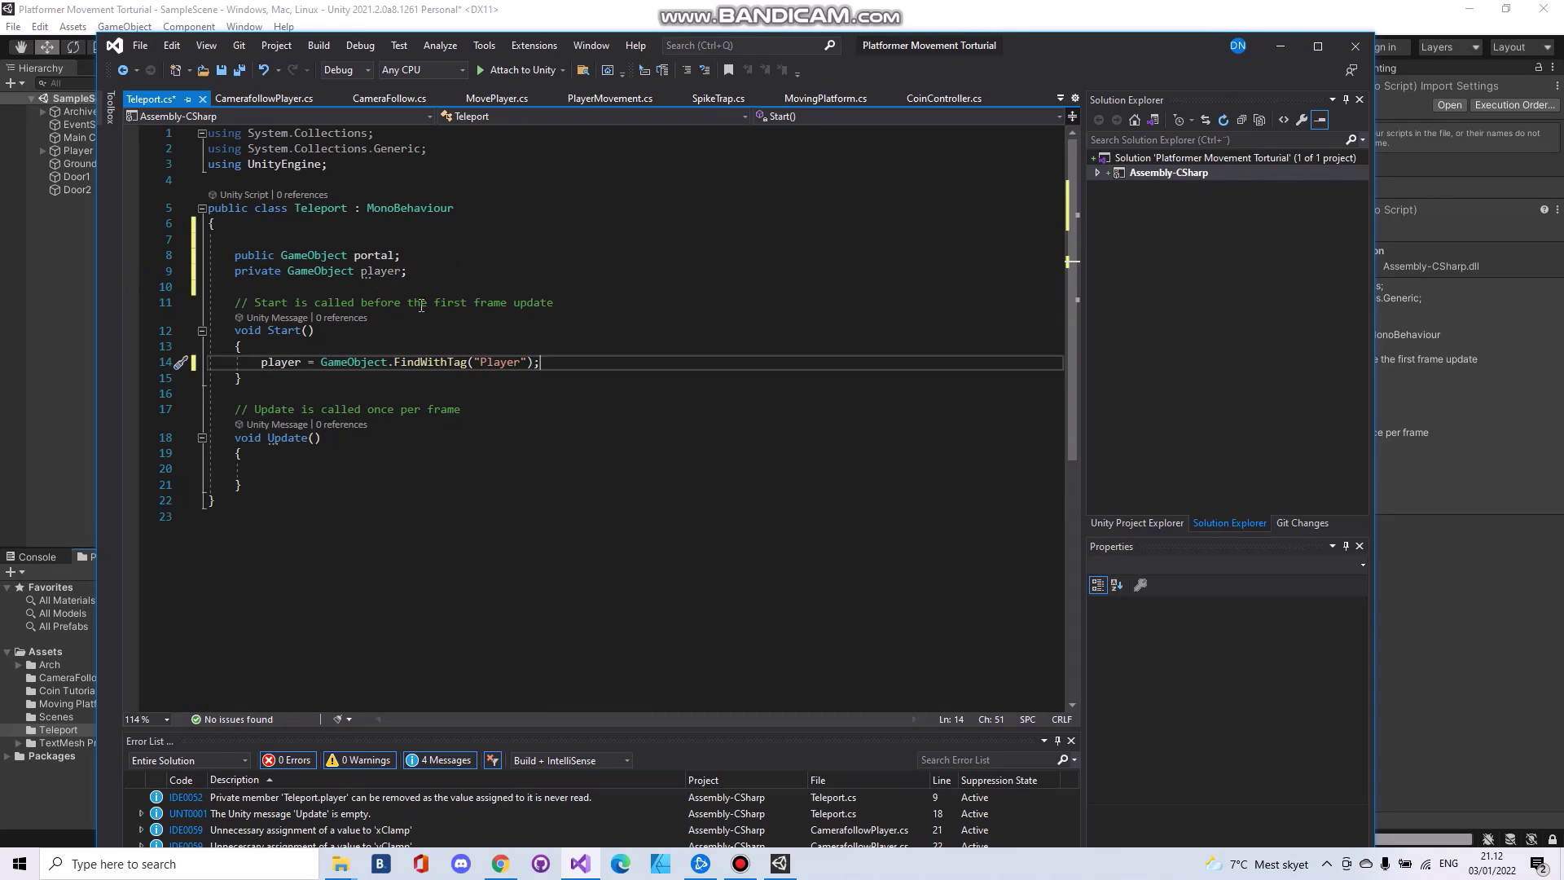
scroll(457, 314, down, 1)
drag(244, 435, 209, 370)
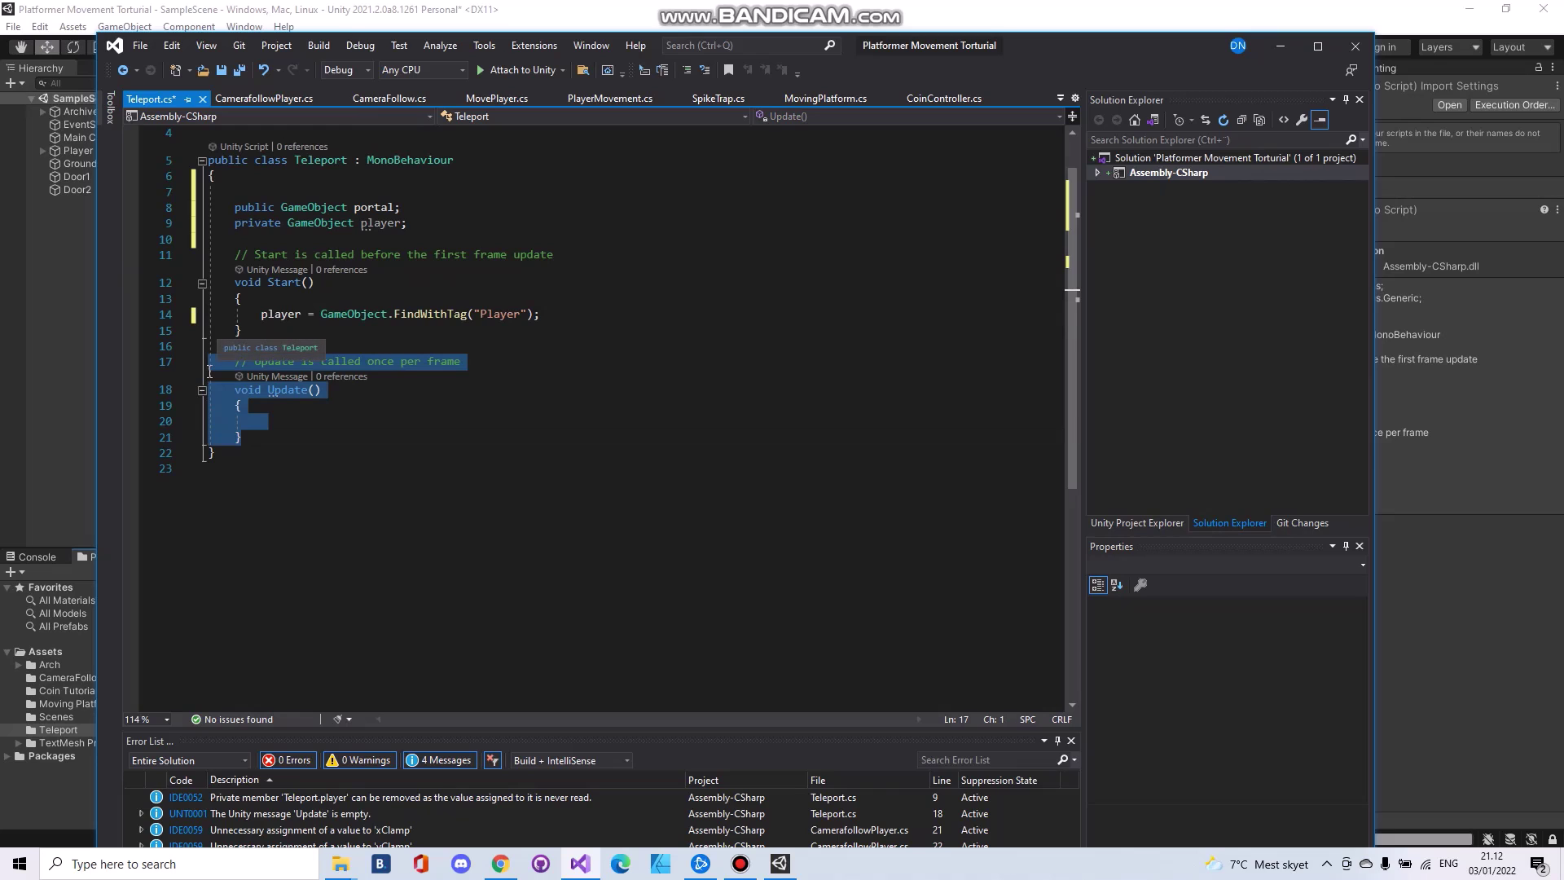
Replace the empty Update method with an OnTriggerEnter2D method containing an if block
key(BackSpace)
text(p)
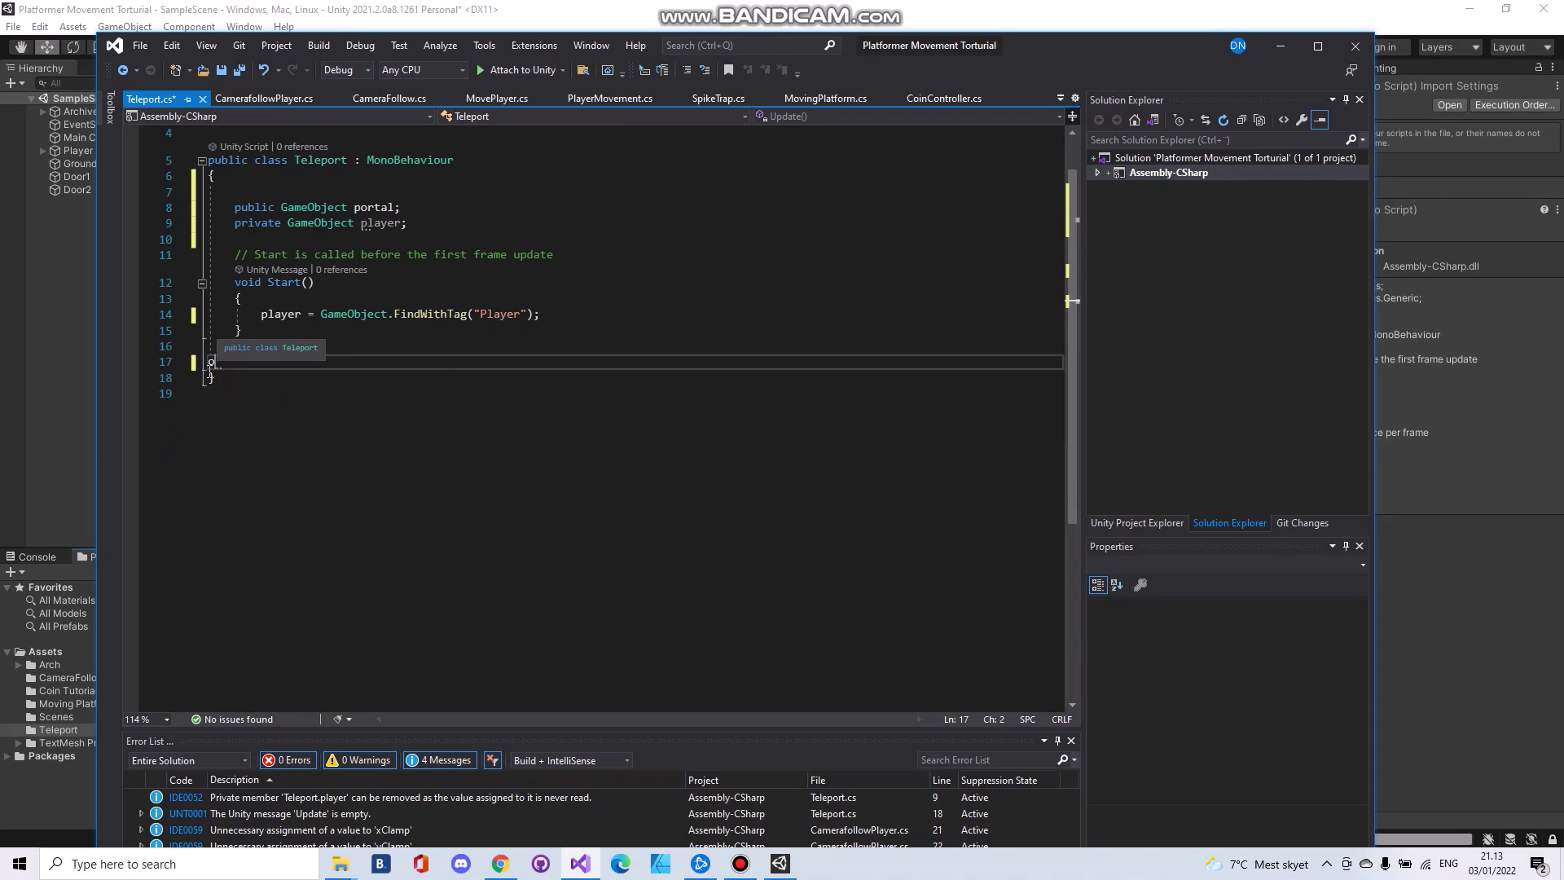
text(ontrig)
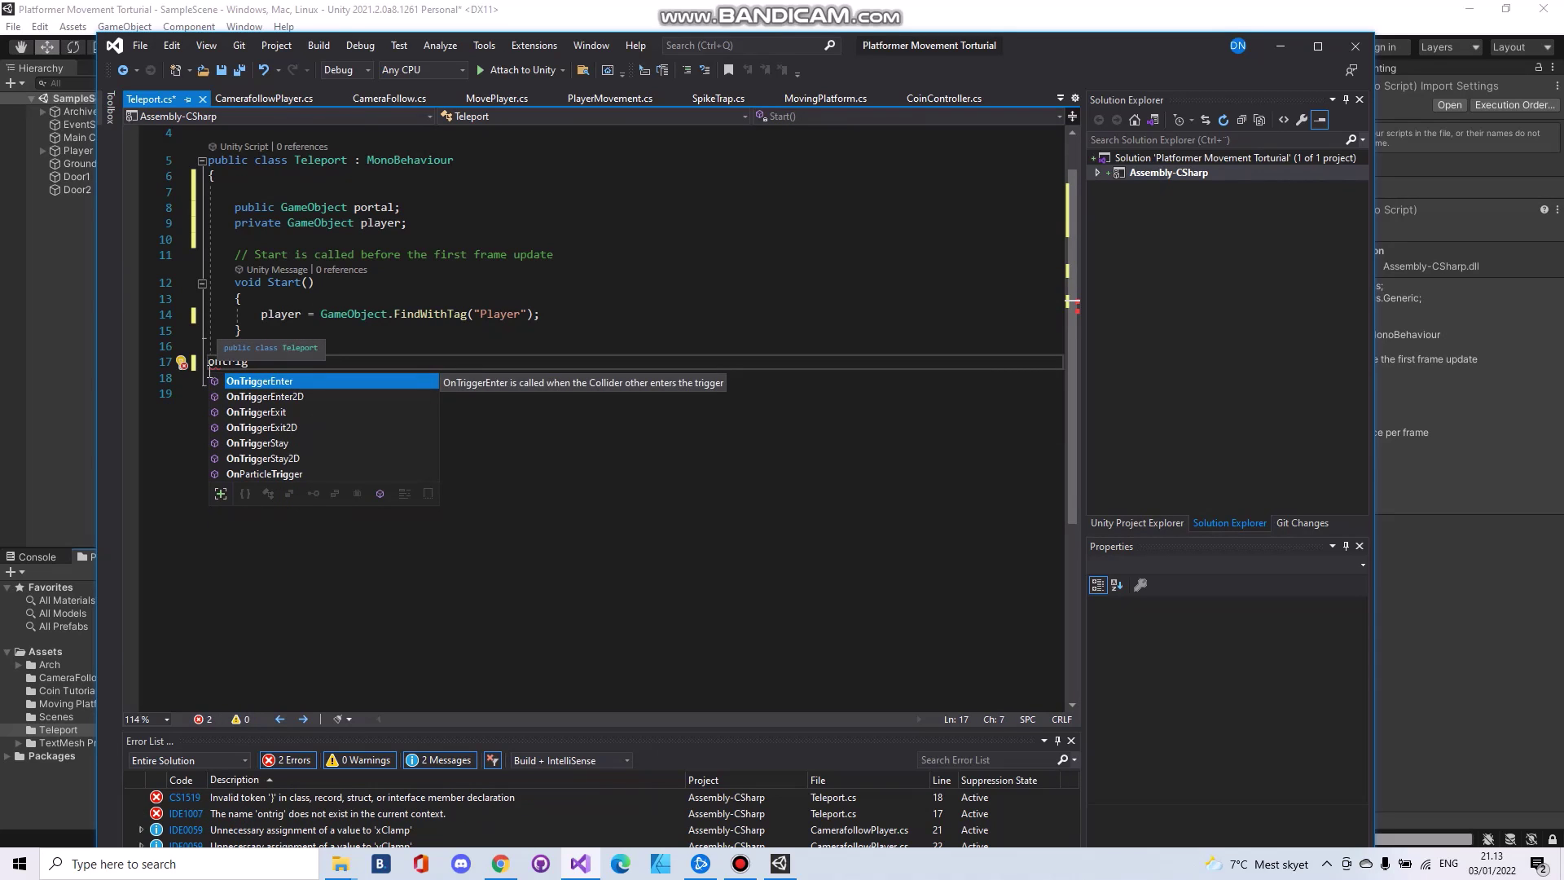
key(Down)
key(Return)
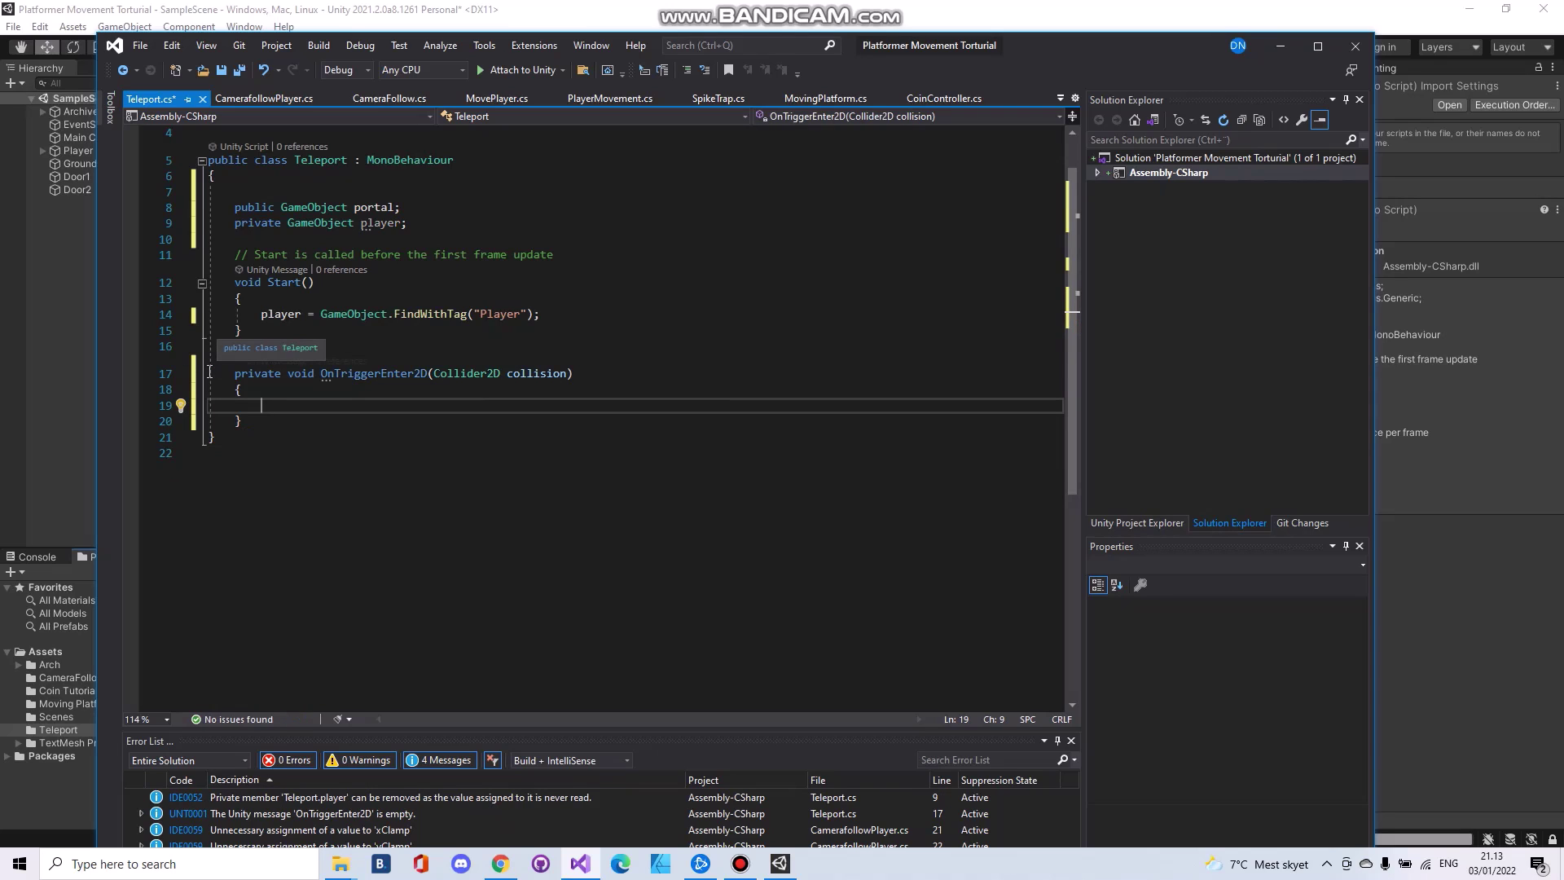
text(if()
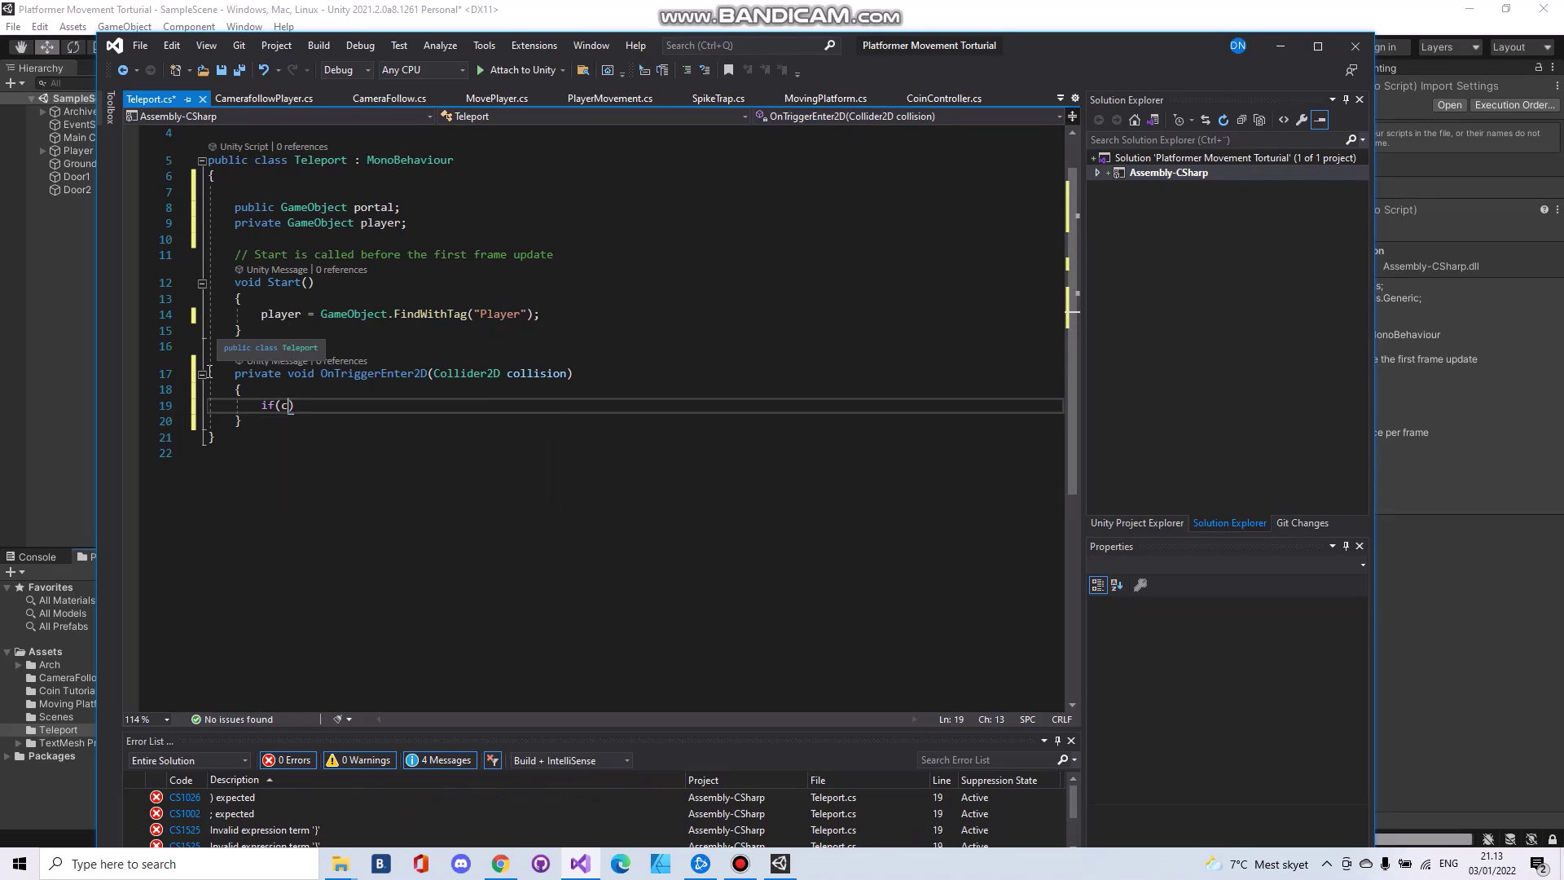
text(collision.)
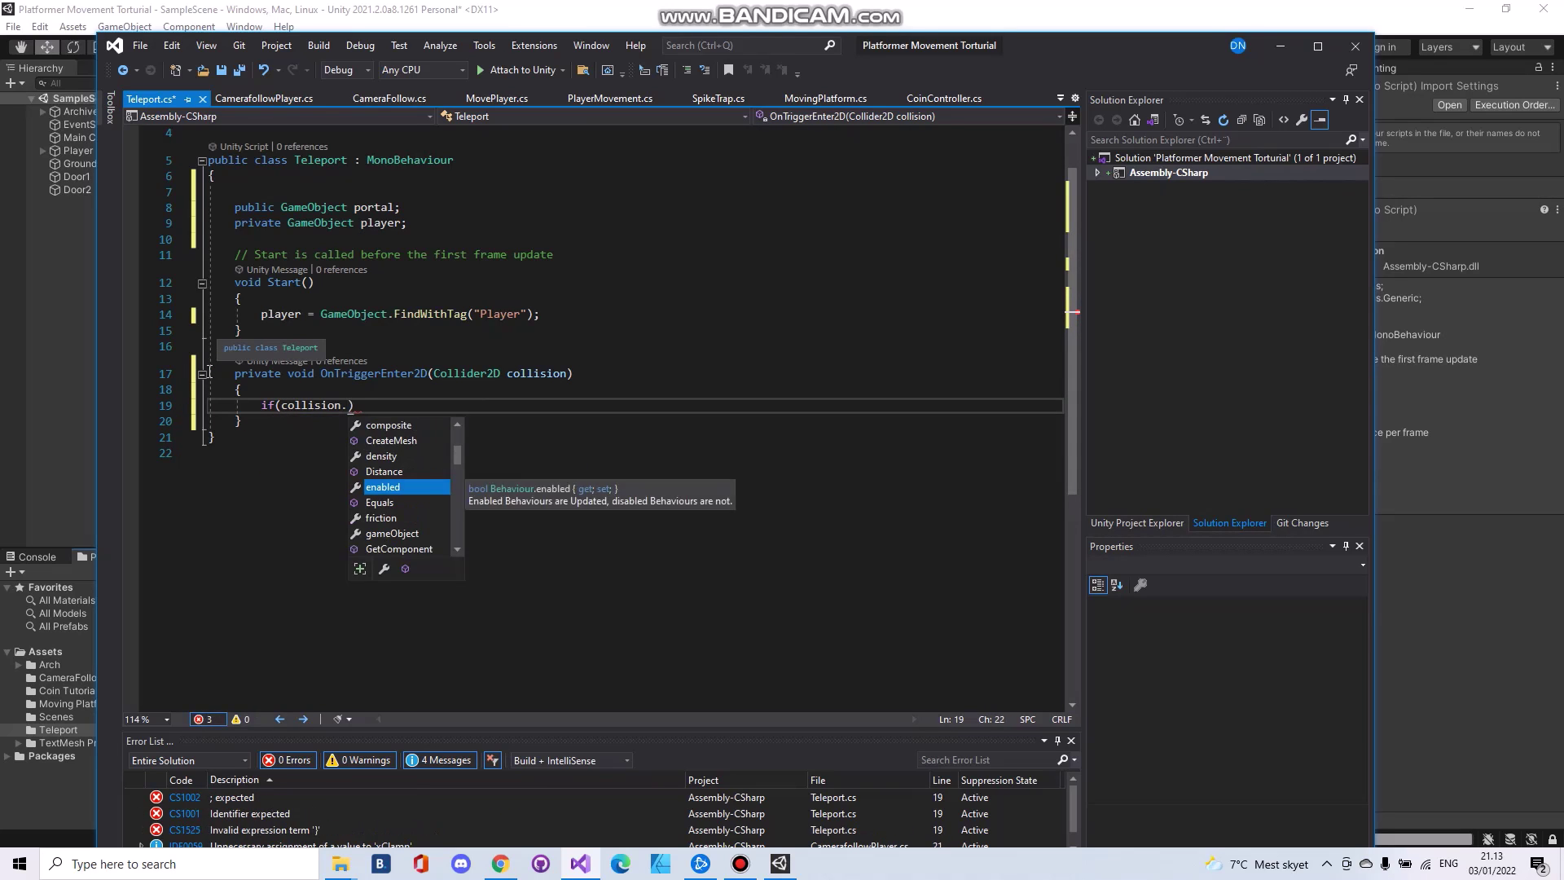
text(tag == "Player)
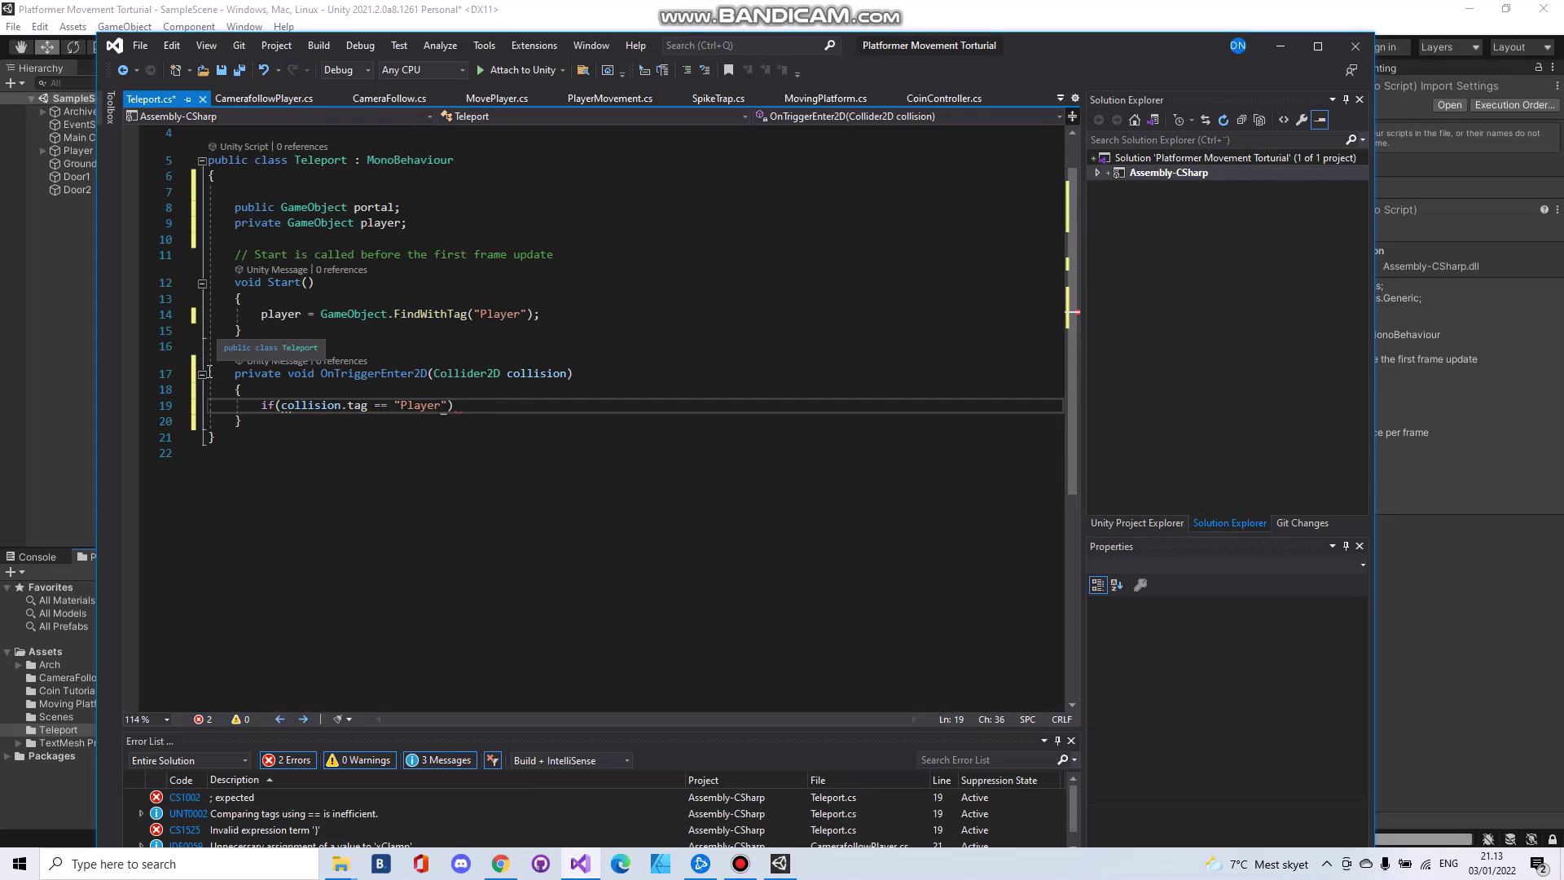
key(Return)
text({)
key(Return)
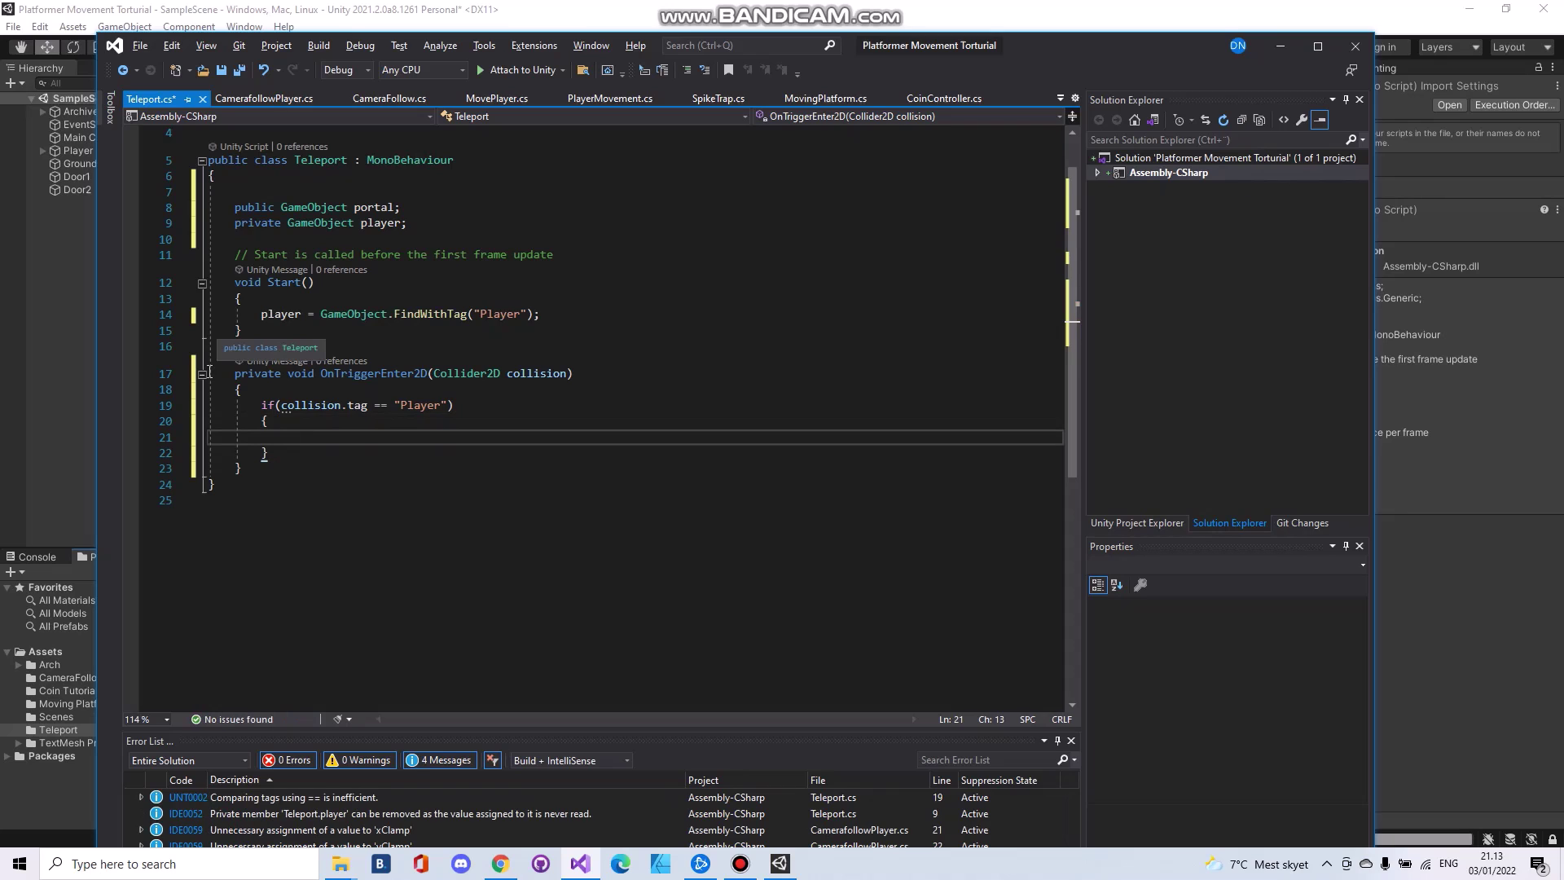
text(player.transform.position )
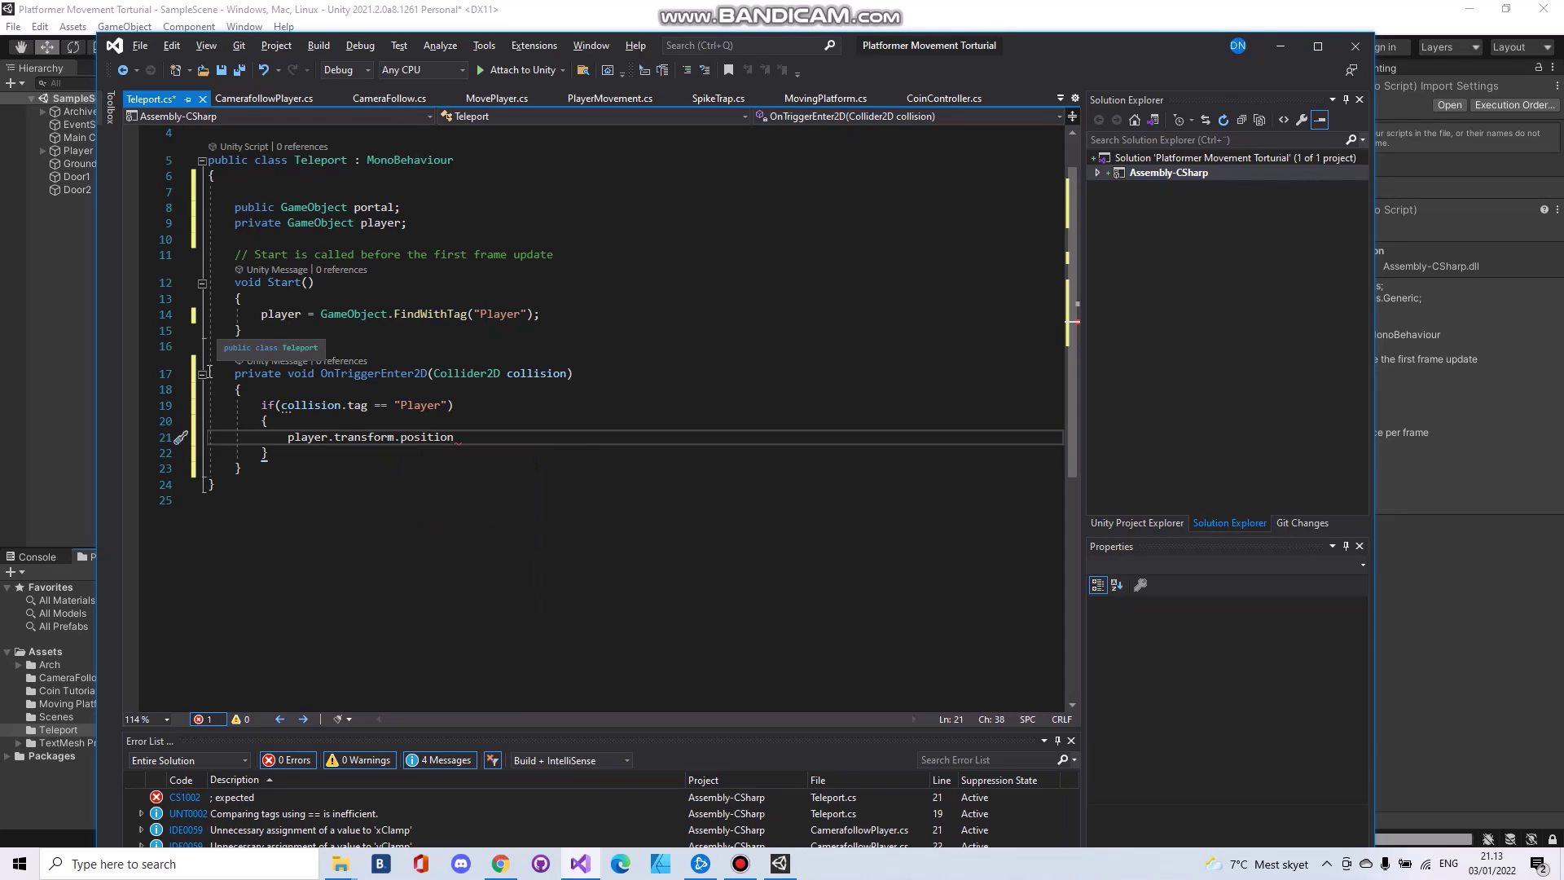
text(= new vector2)
Move the player to new Vector2(portal.transform.position.x, portal.transform.position.y)
key(Tab)
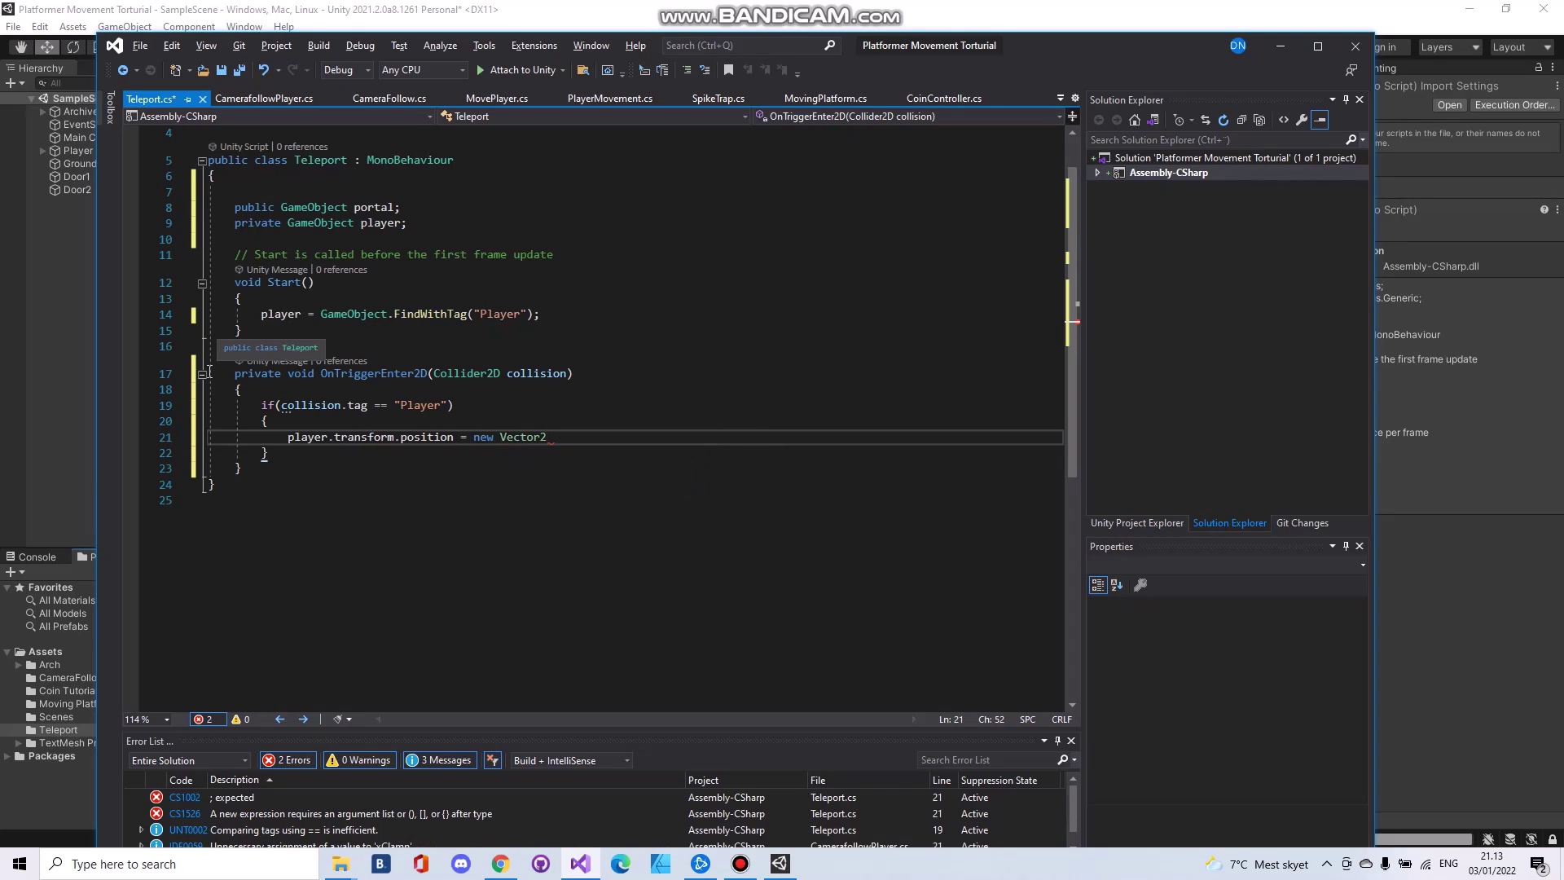
text((portal)
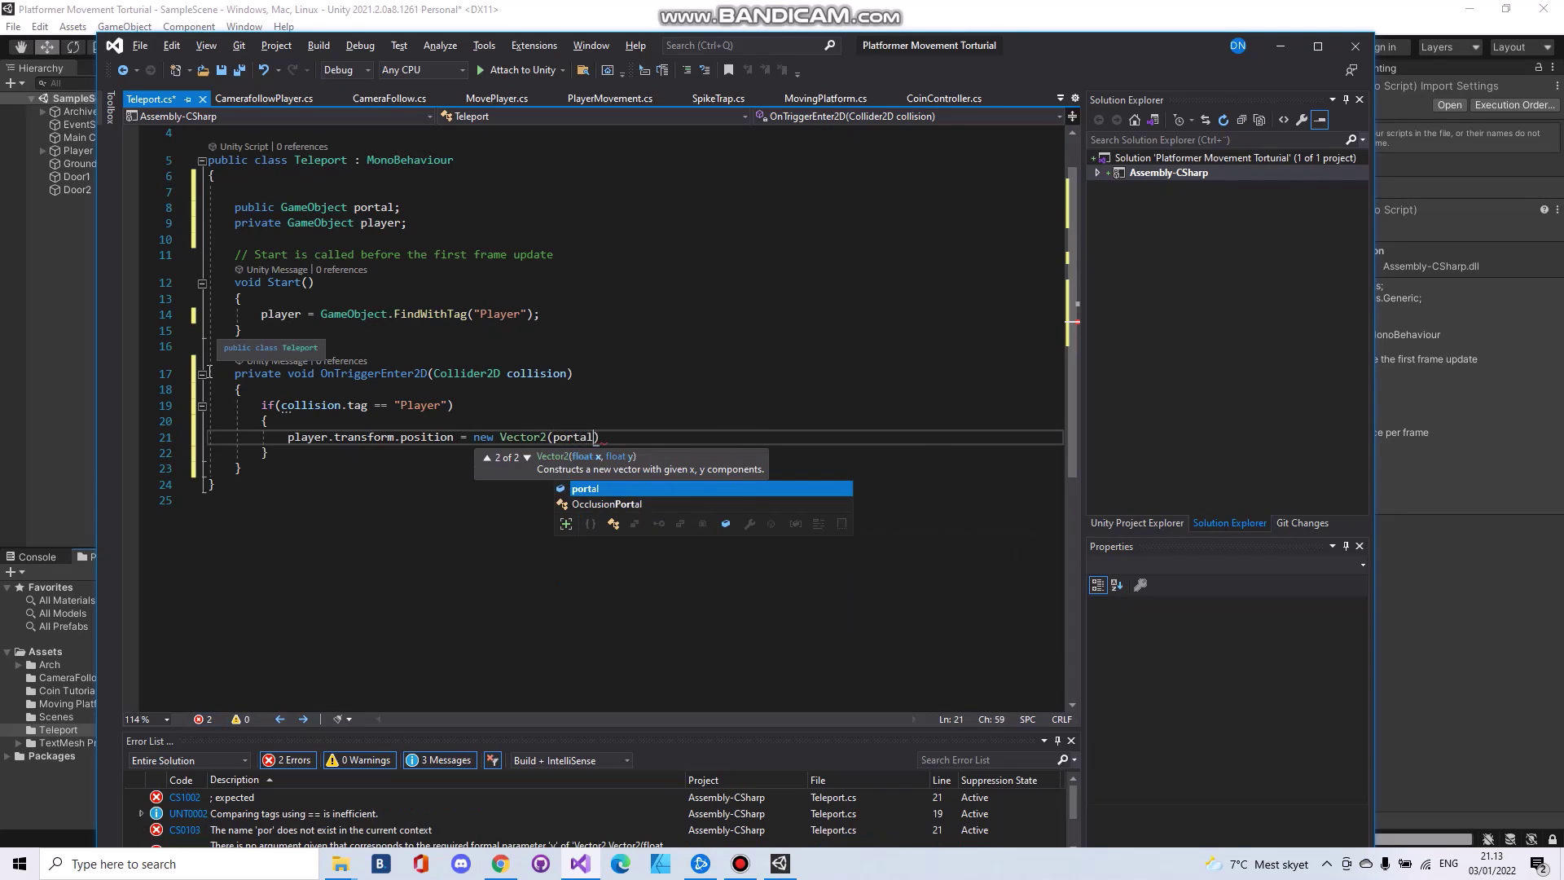
text(.tran)
key(Tab)
text(.p)
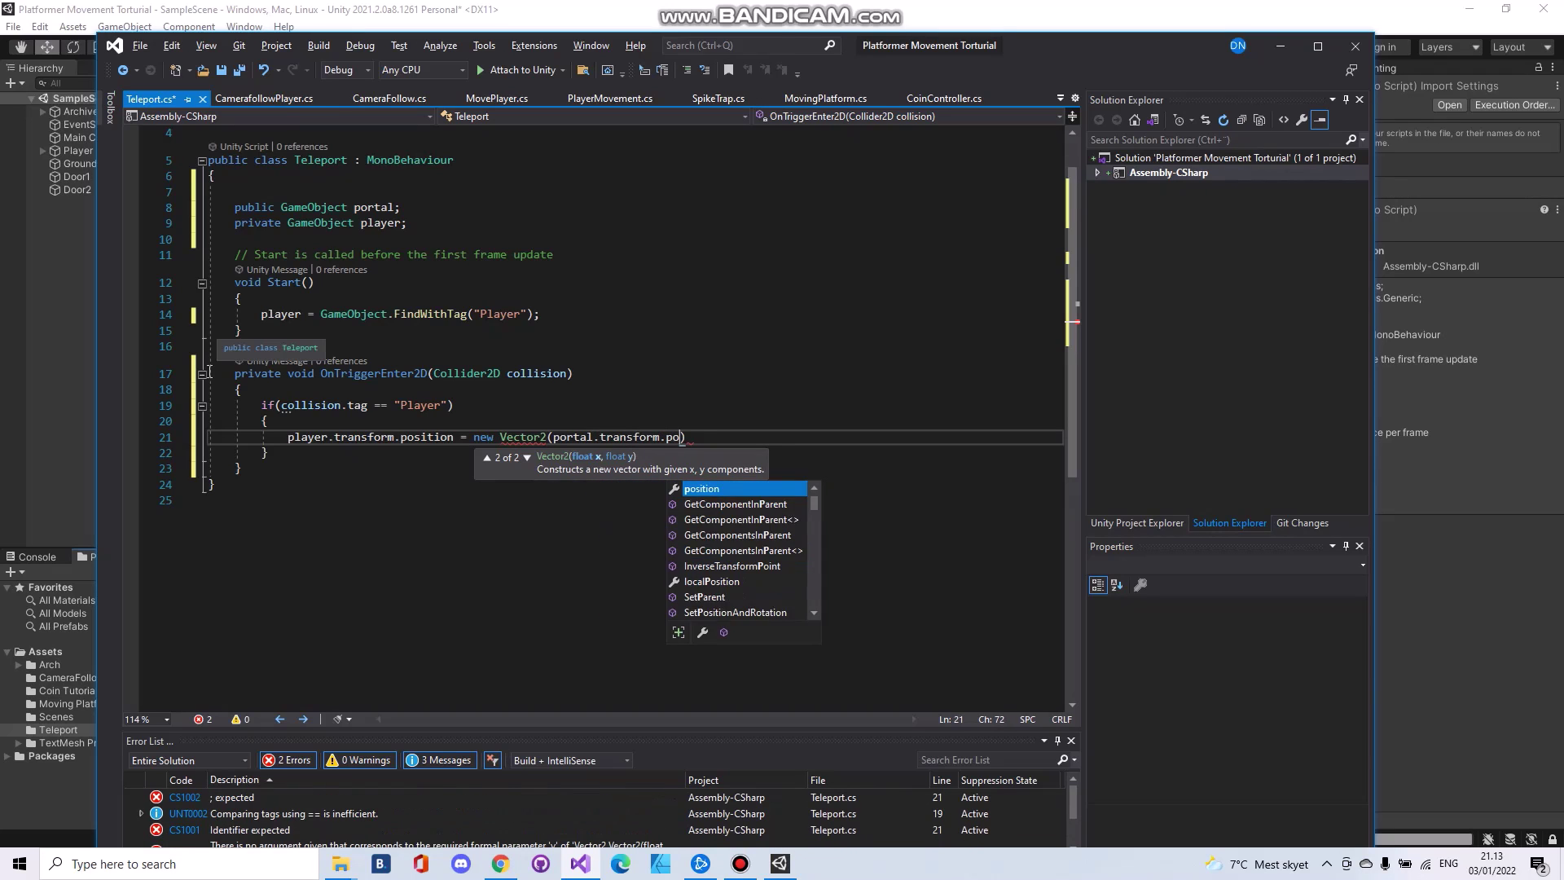
text(os)
key(Tab)
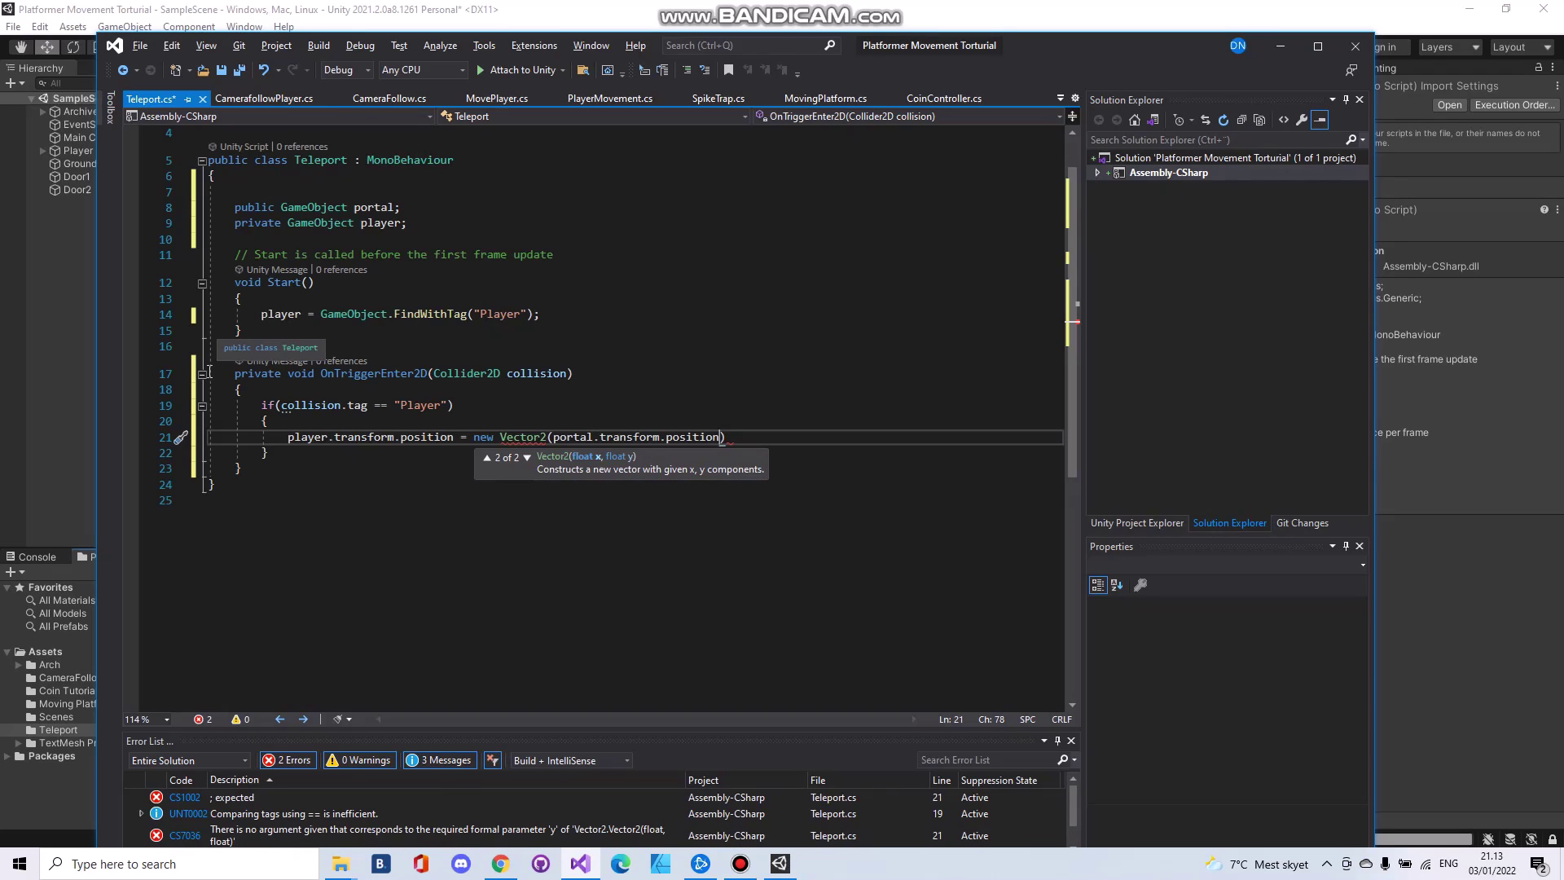
text(.x,po)
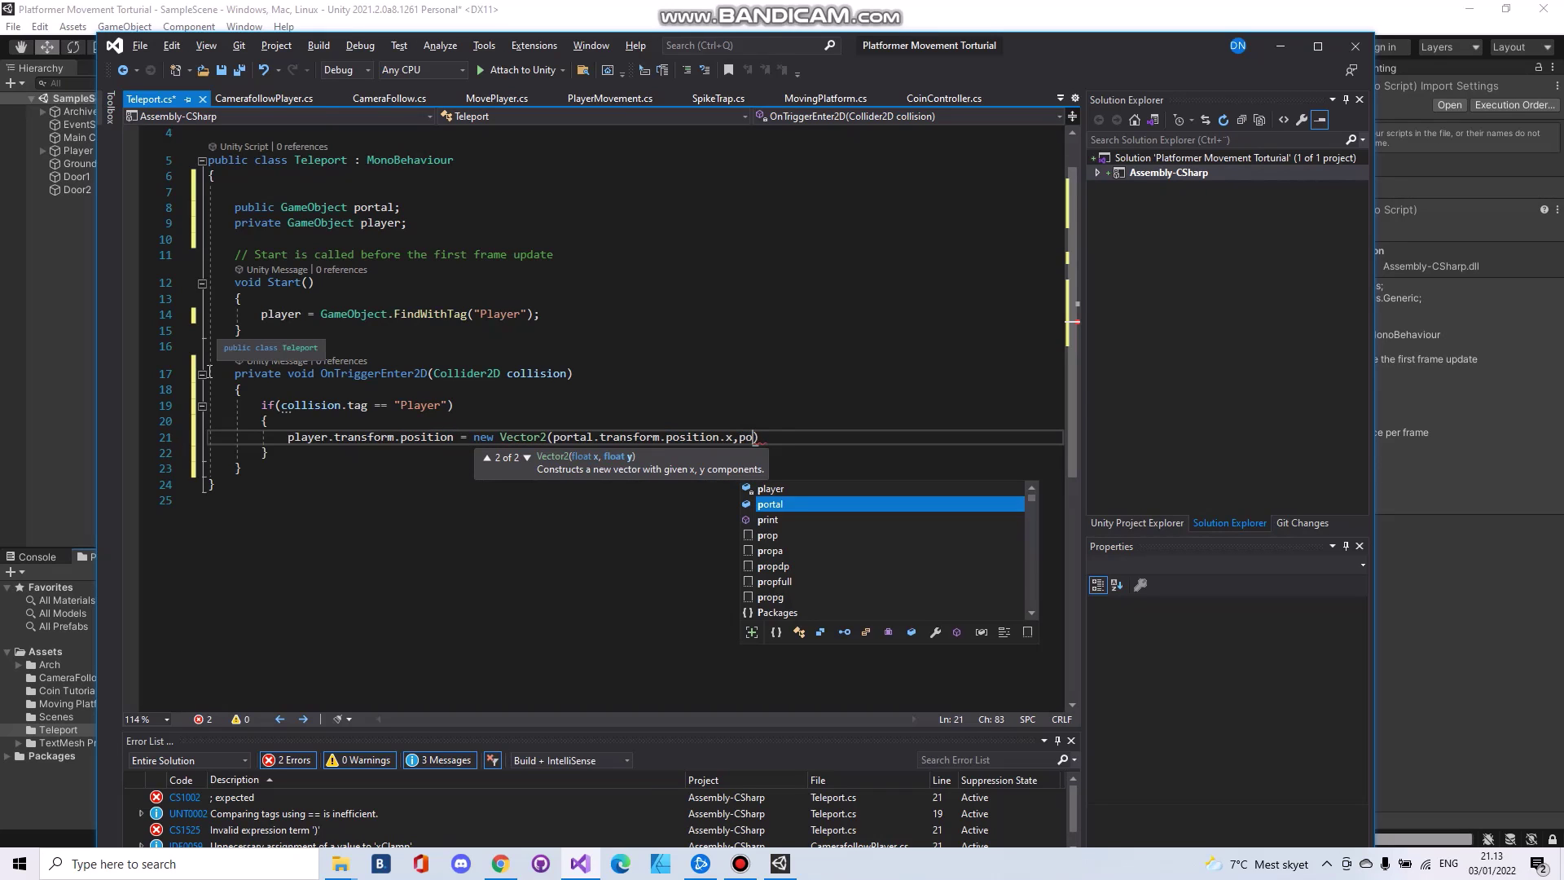
text(rtal.tran)
key(Tab)
text(.pos)
key(Tab)
text(.y)
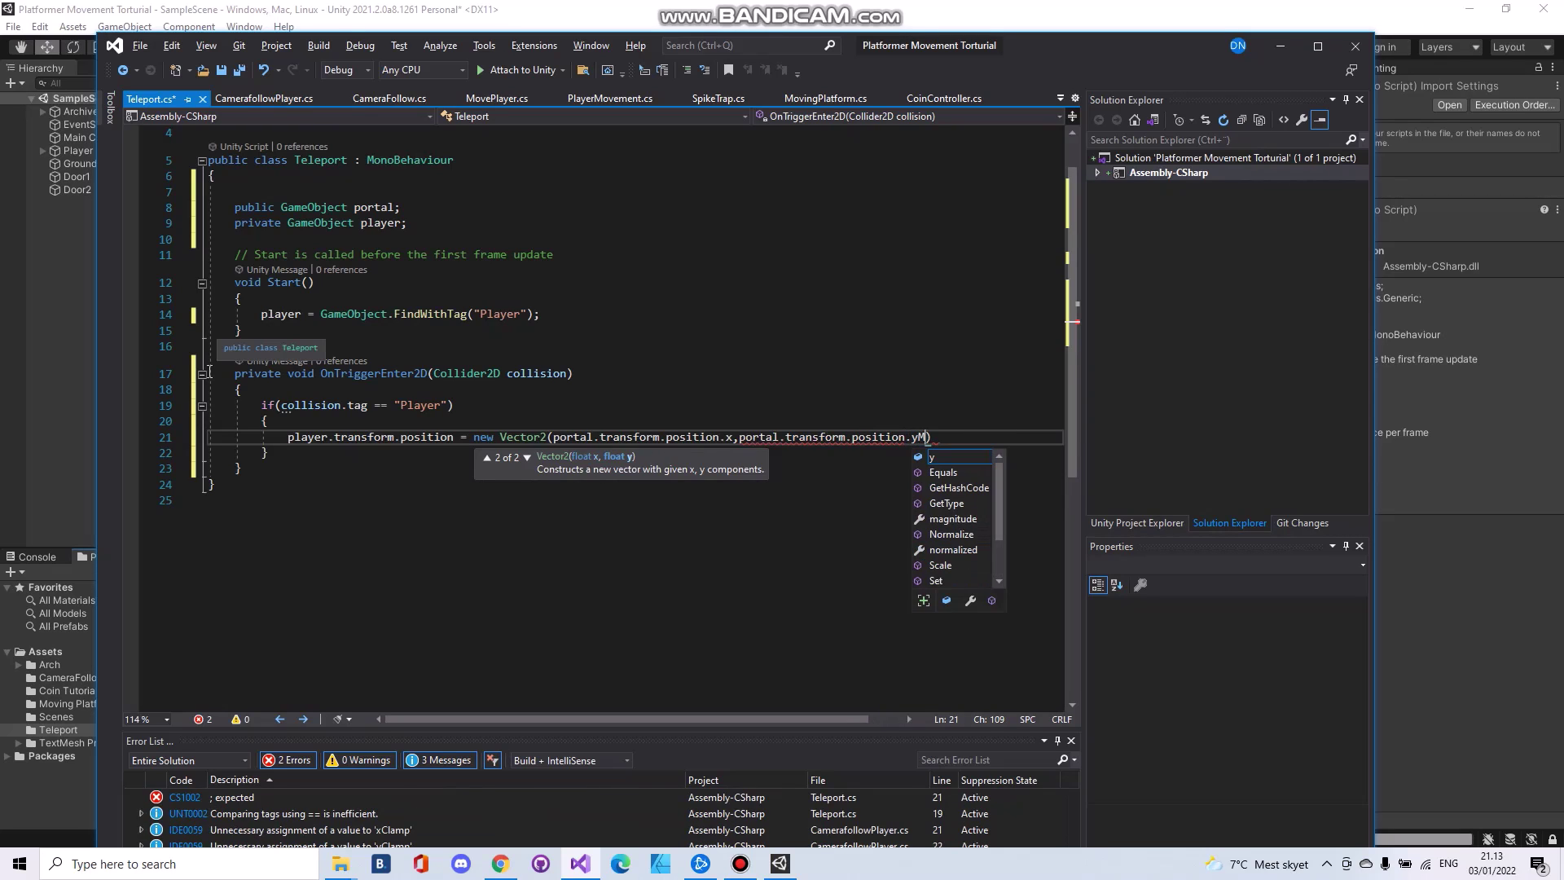
key(Right)
text(;)
Save Teleport.cs, attach it to Door1 in Unity, and assign Door2 as its Portal
click(240, 71)
click(447, 17)
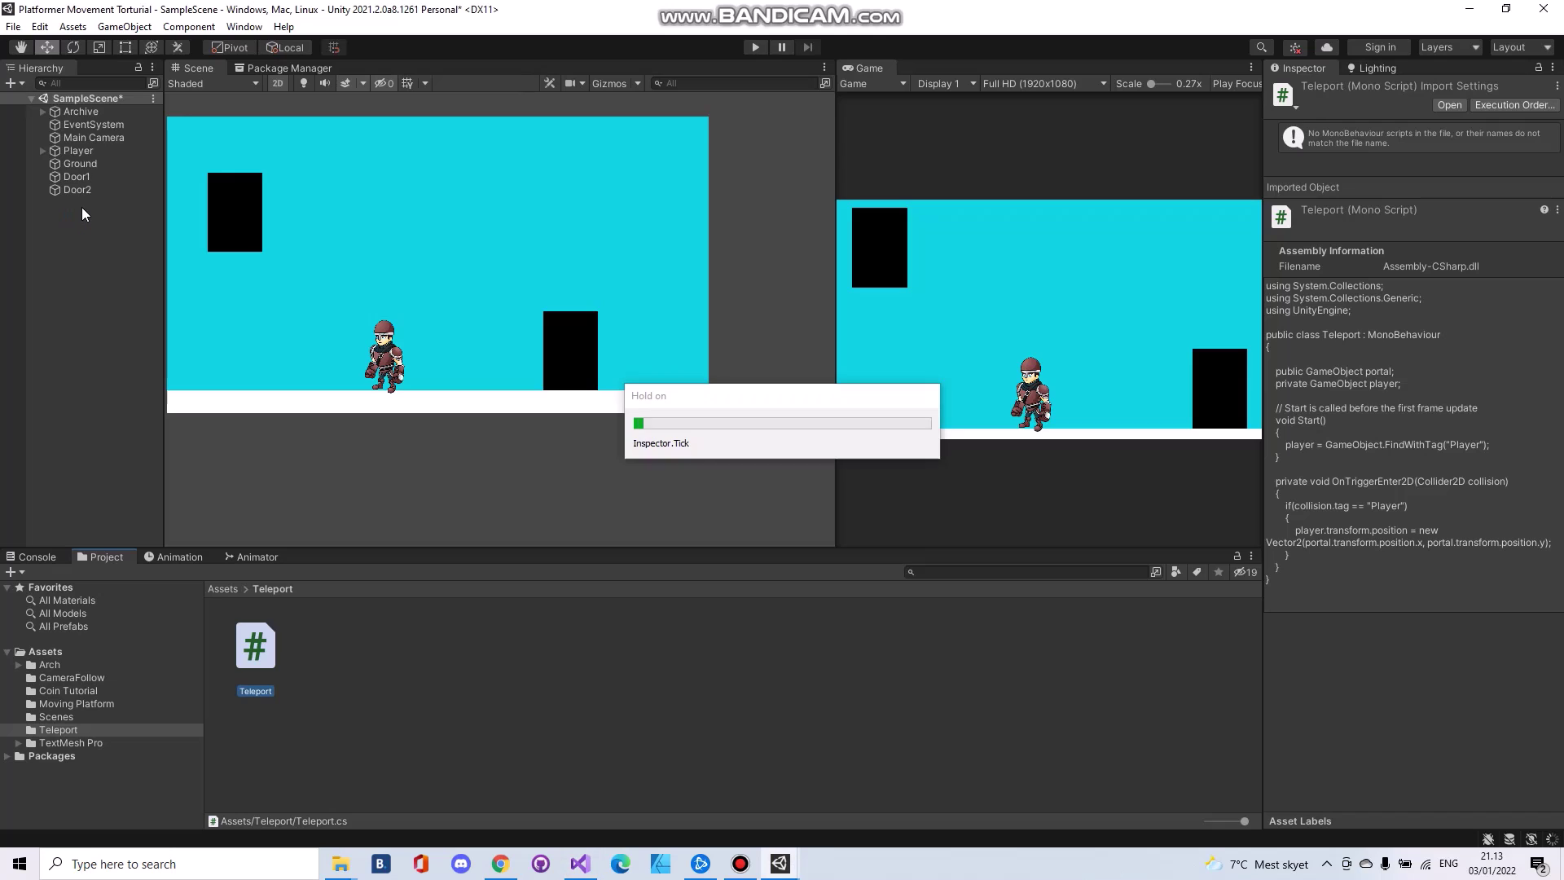
click(88, 177)
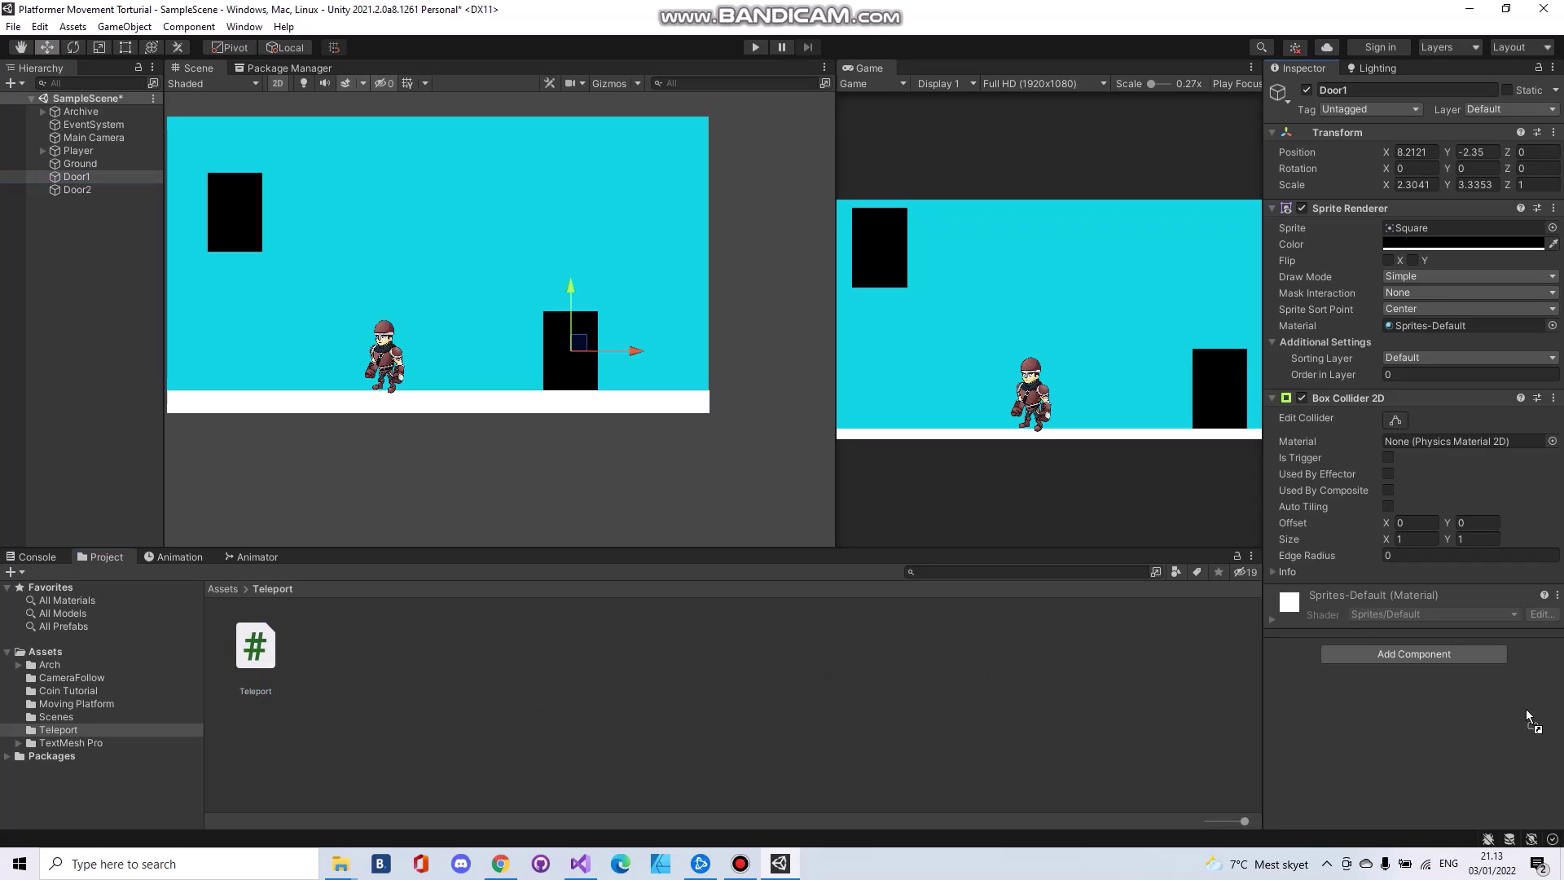
drag(250, 663, 1455, 709)
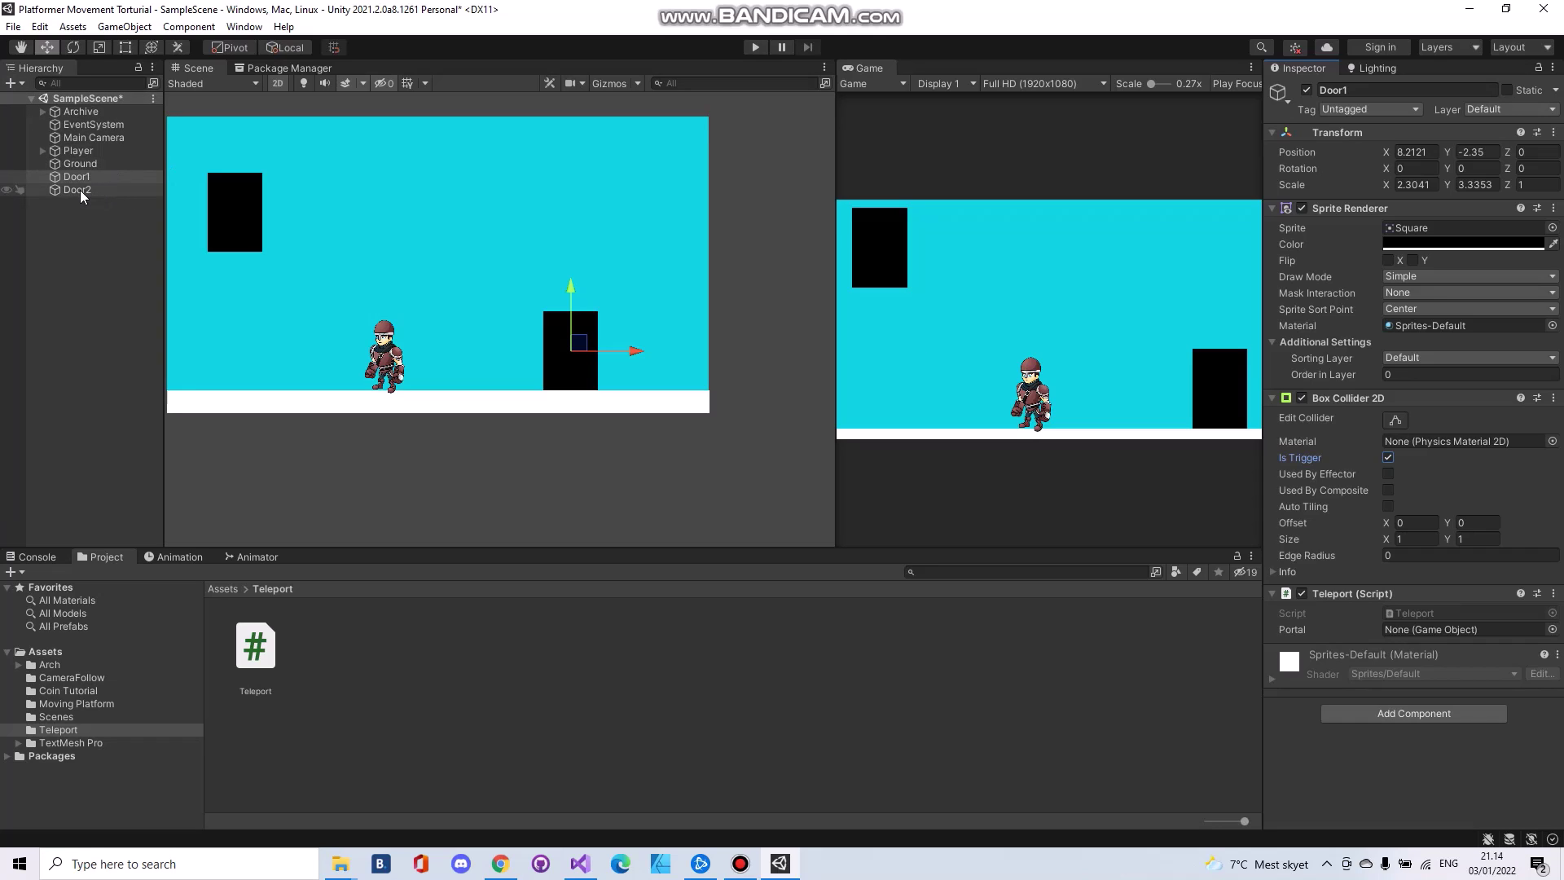
drag(80, 189, 1456, 642)
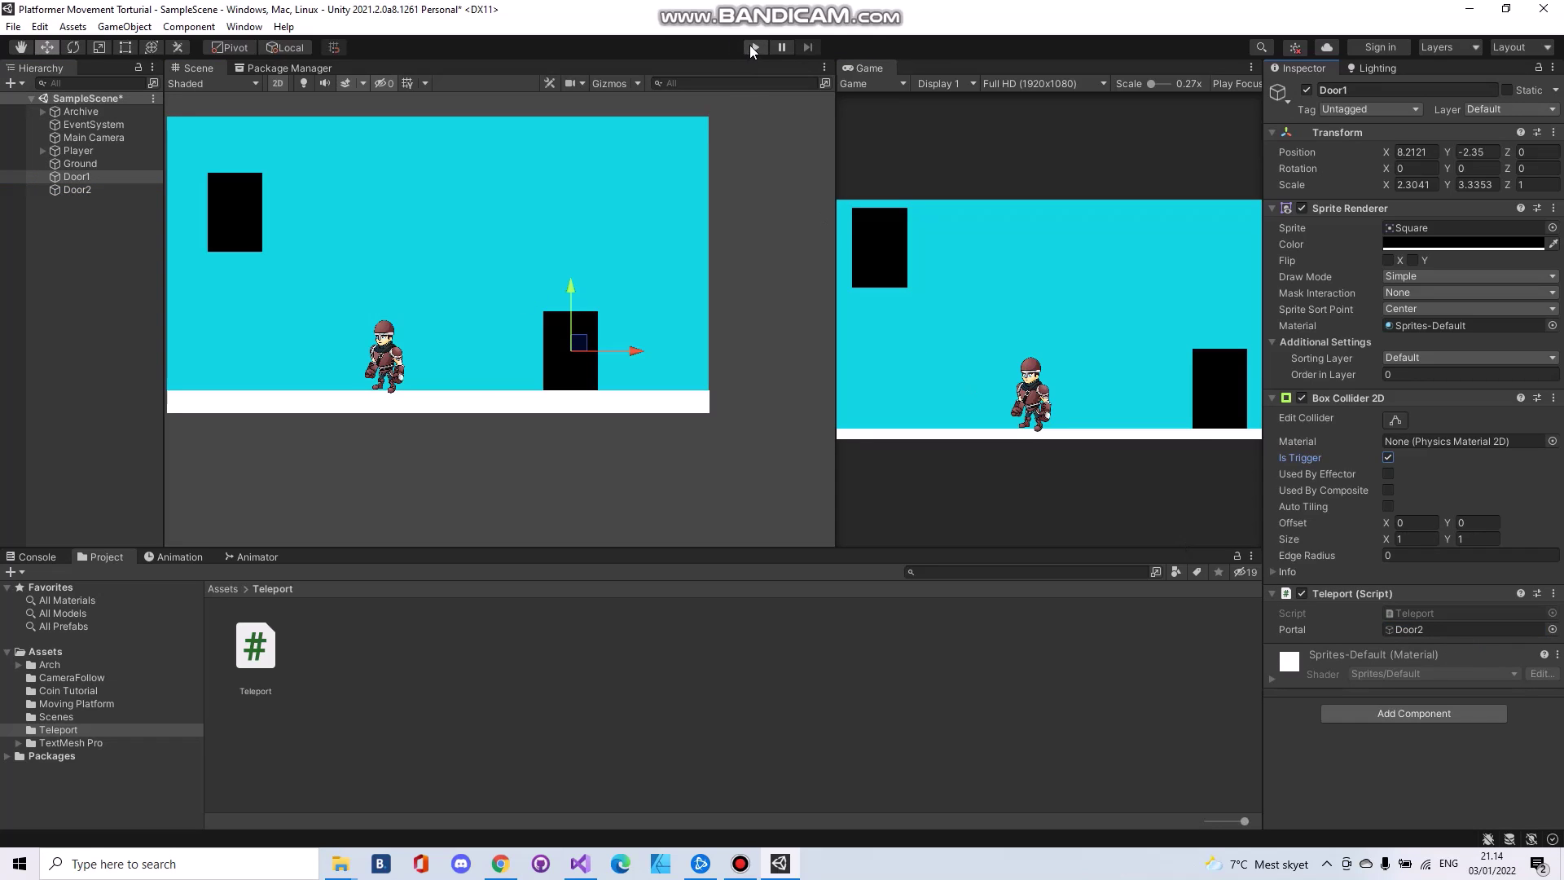
click(81, 152)
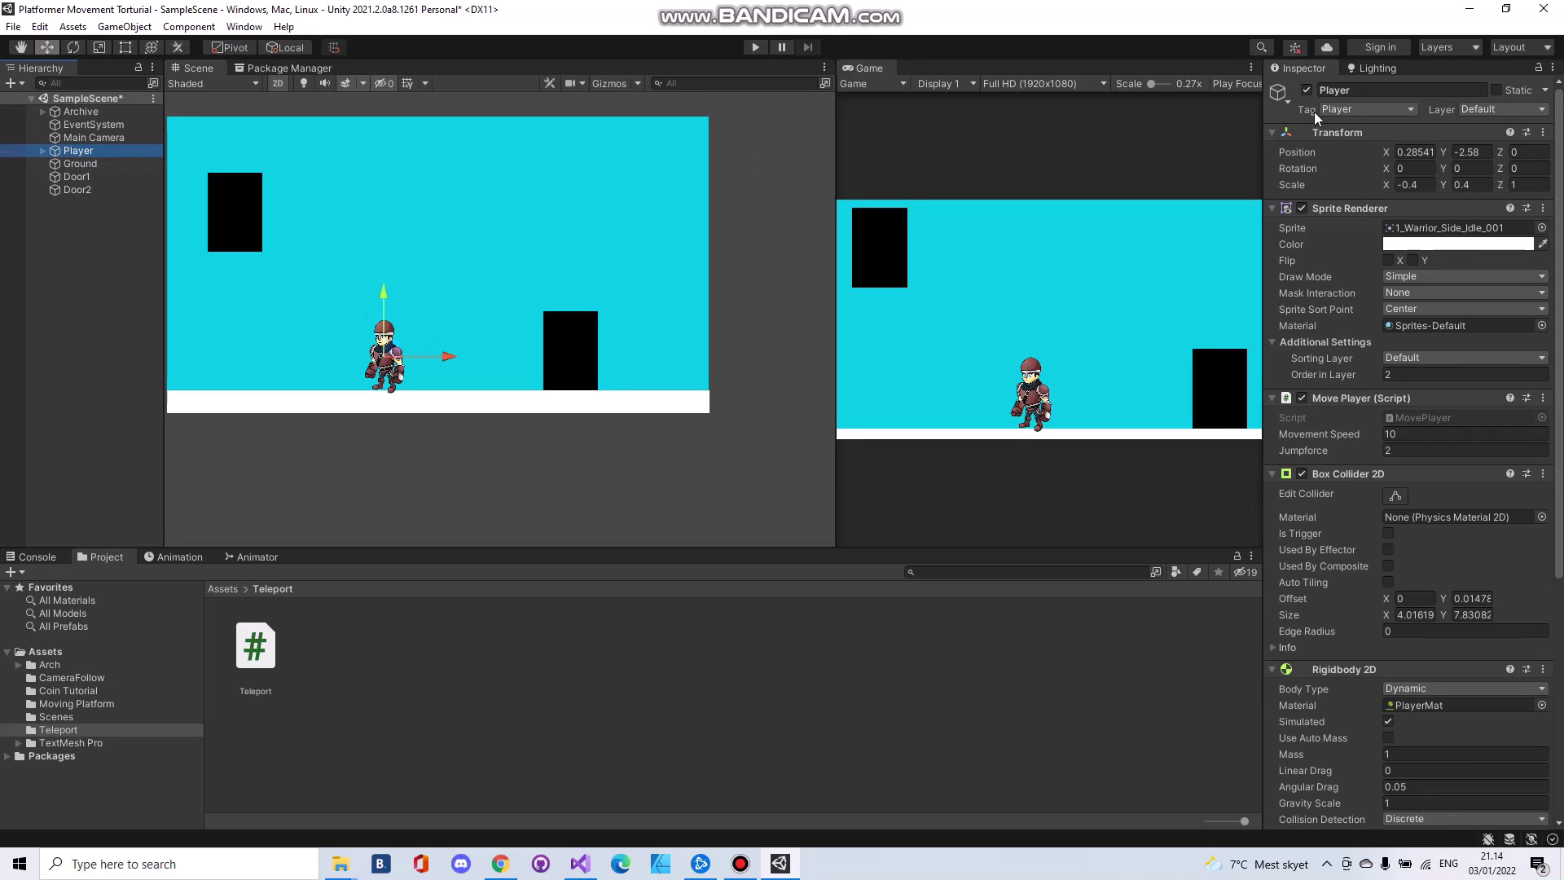
click(1380, 110)
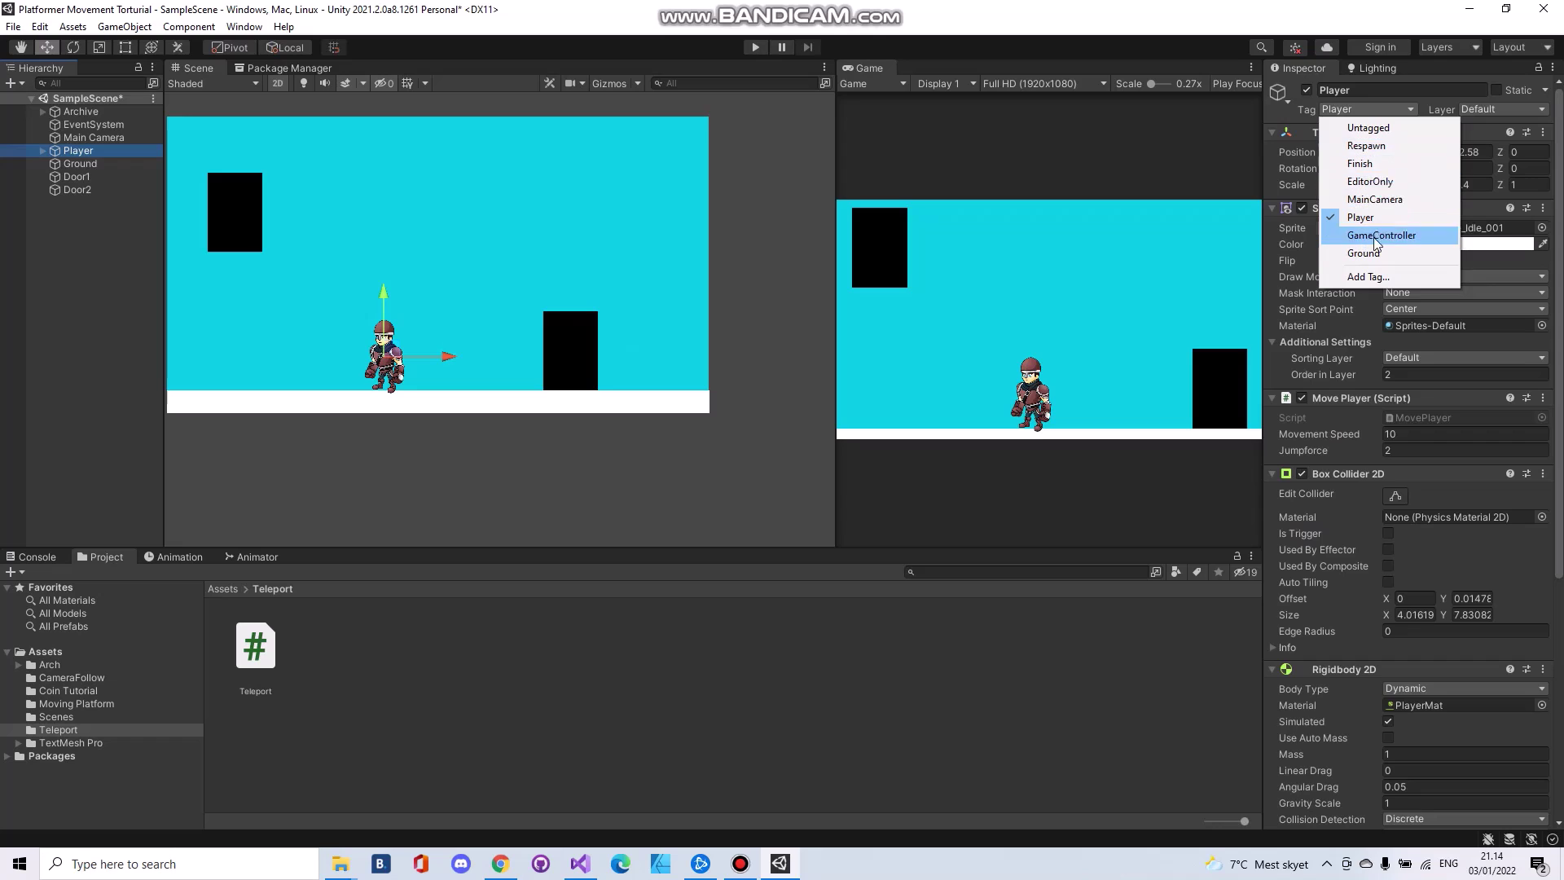
click(1373, 280)
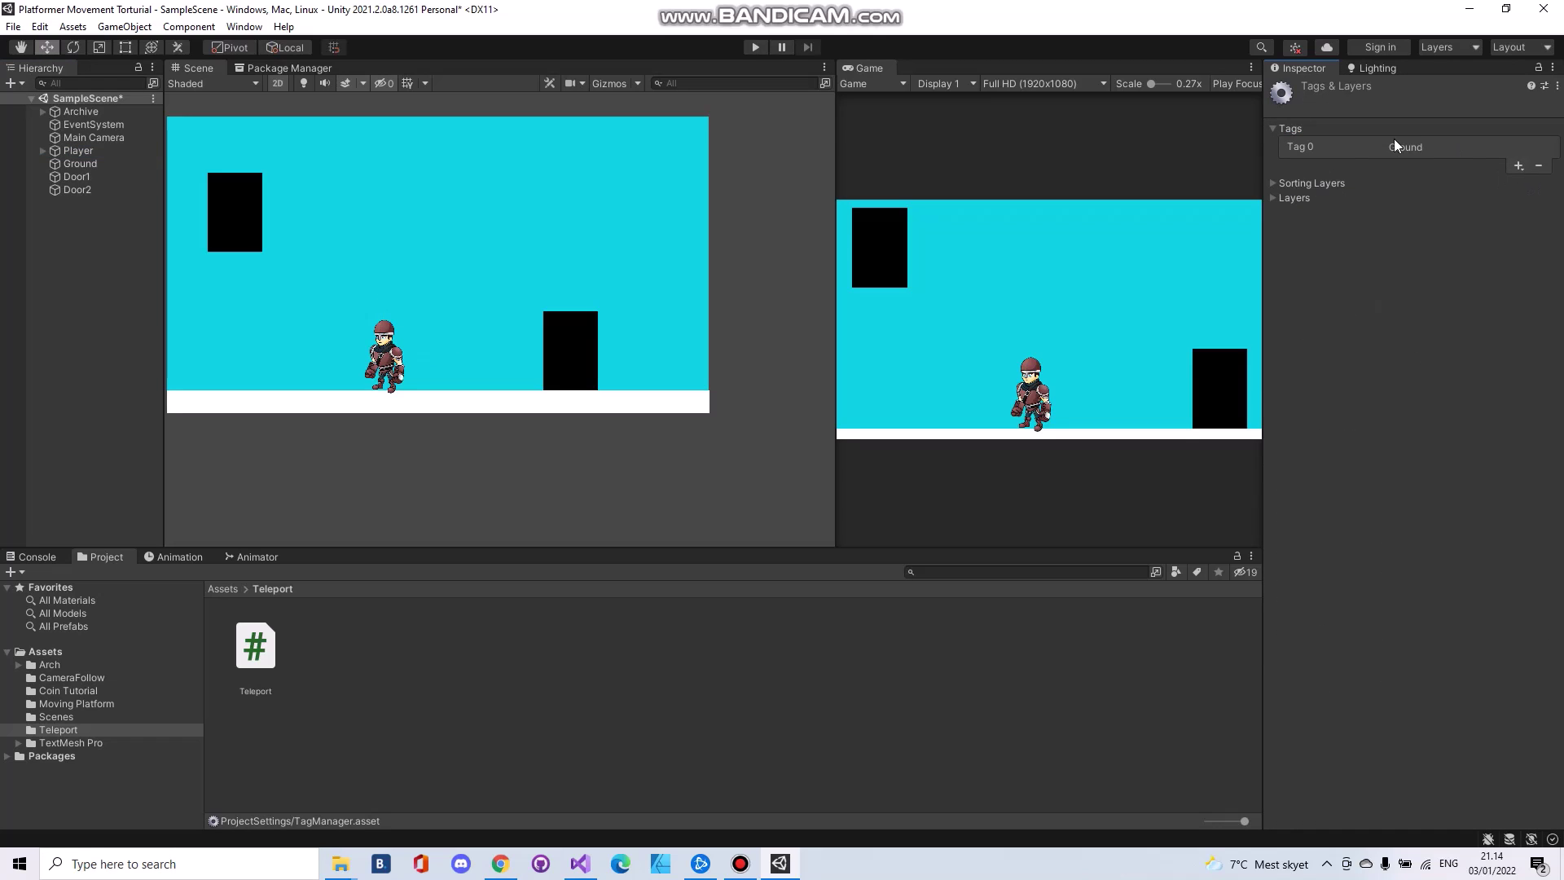
click(72, 147)
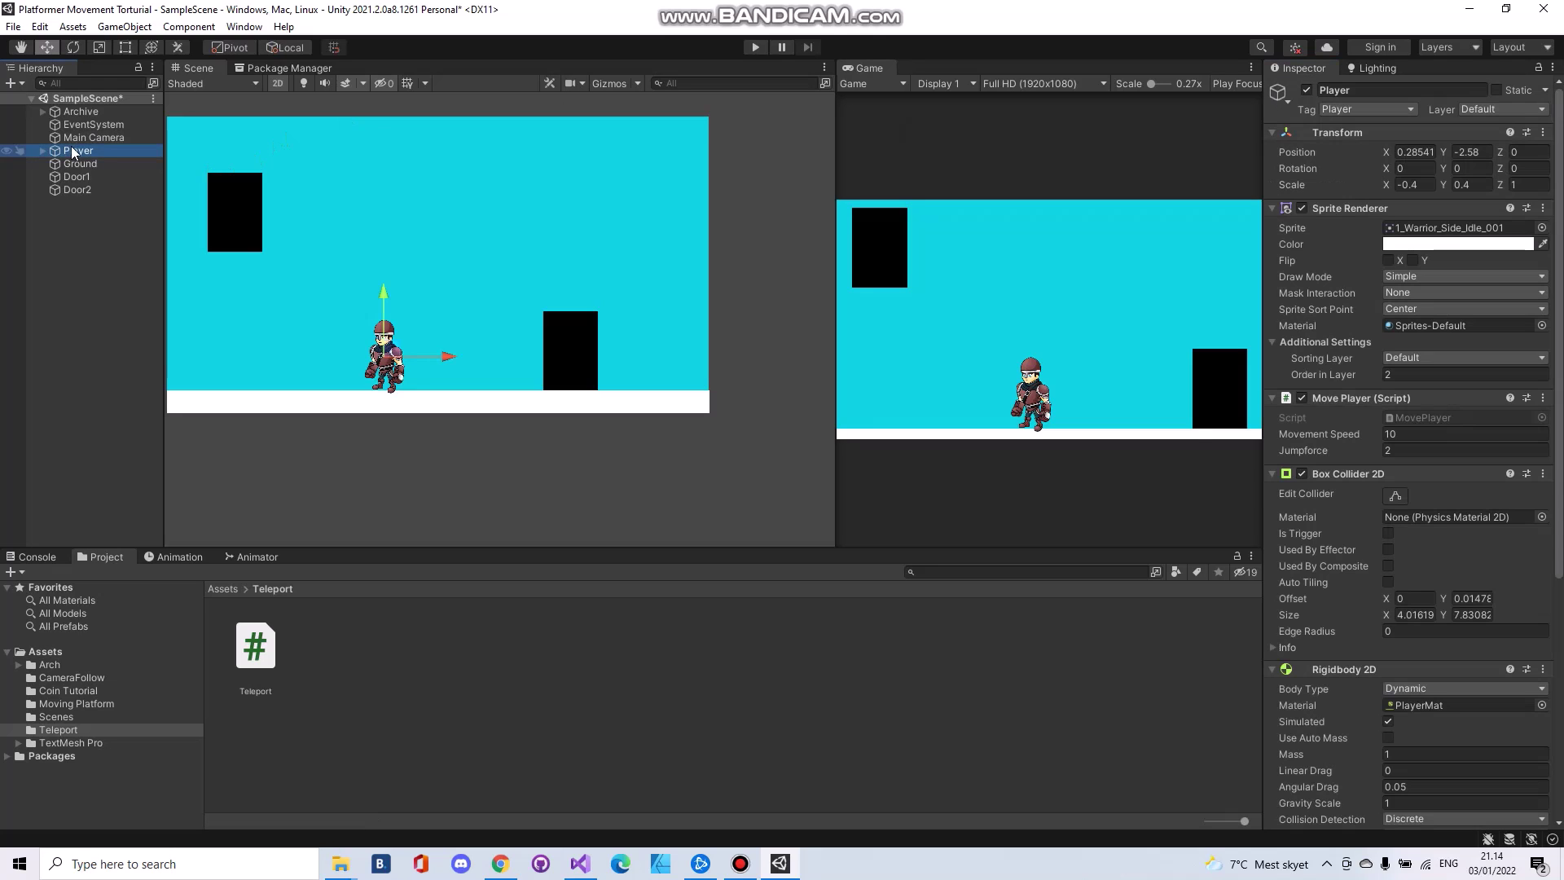
click(1334, 109)
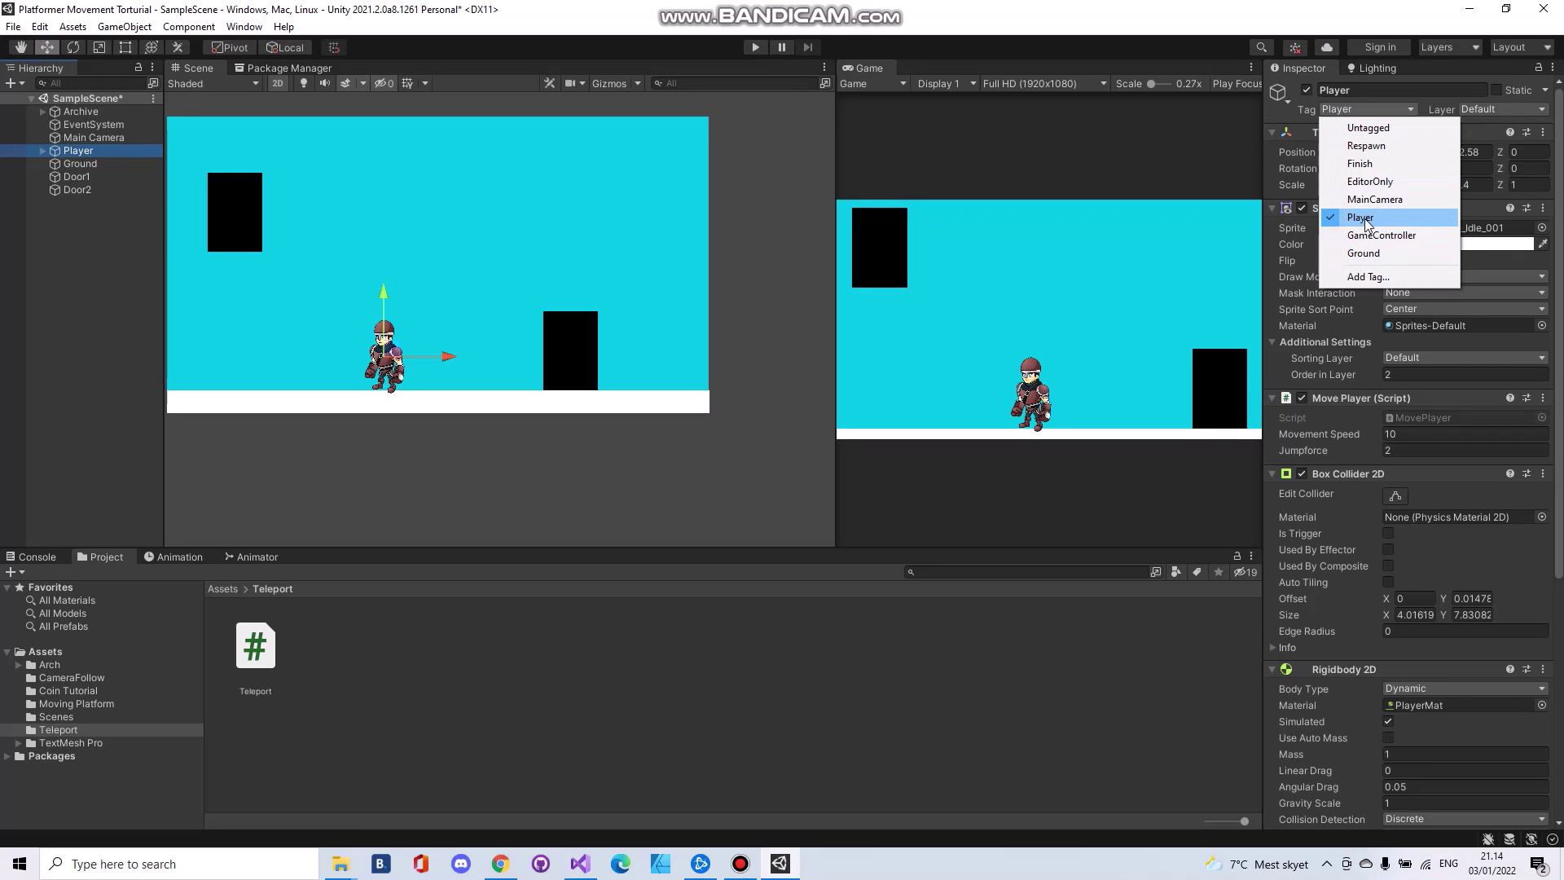
click(812, 32)
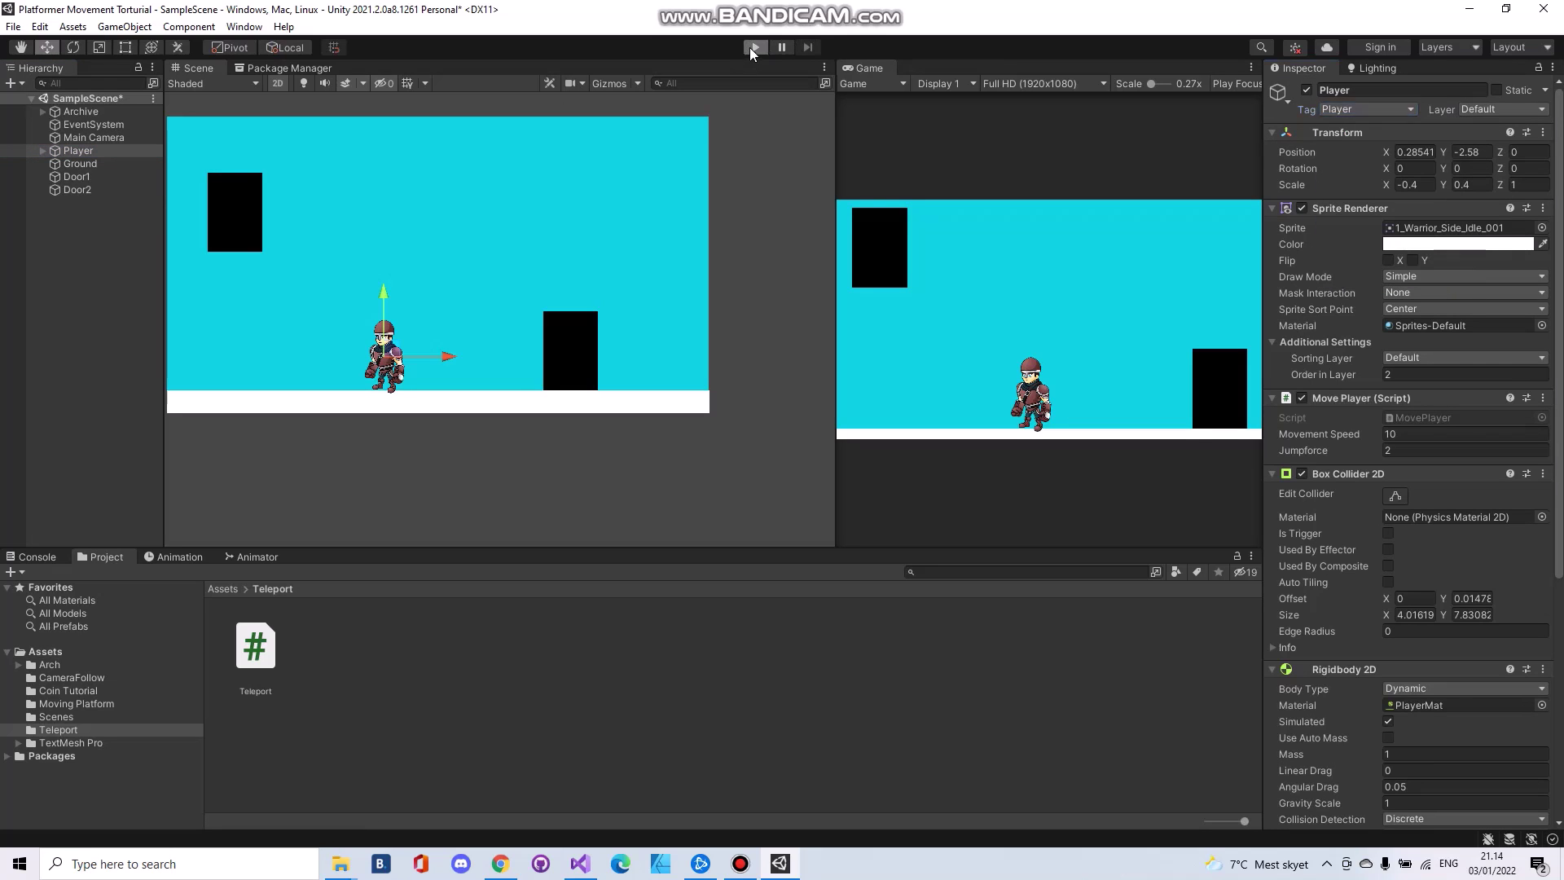
click(752, 47)
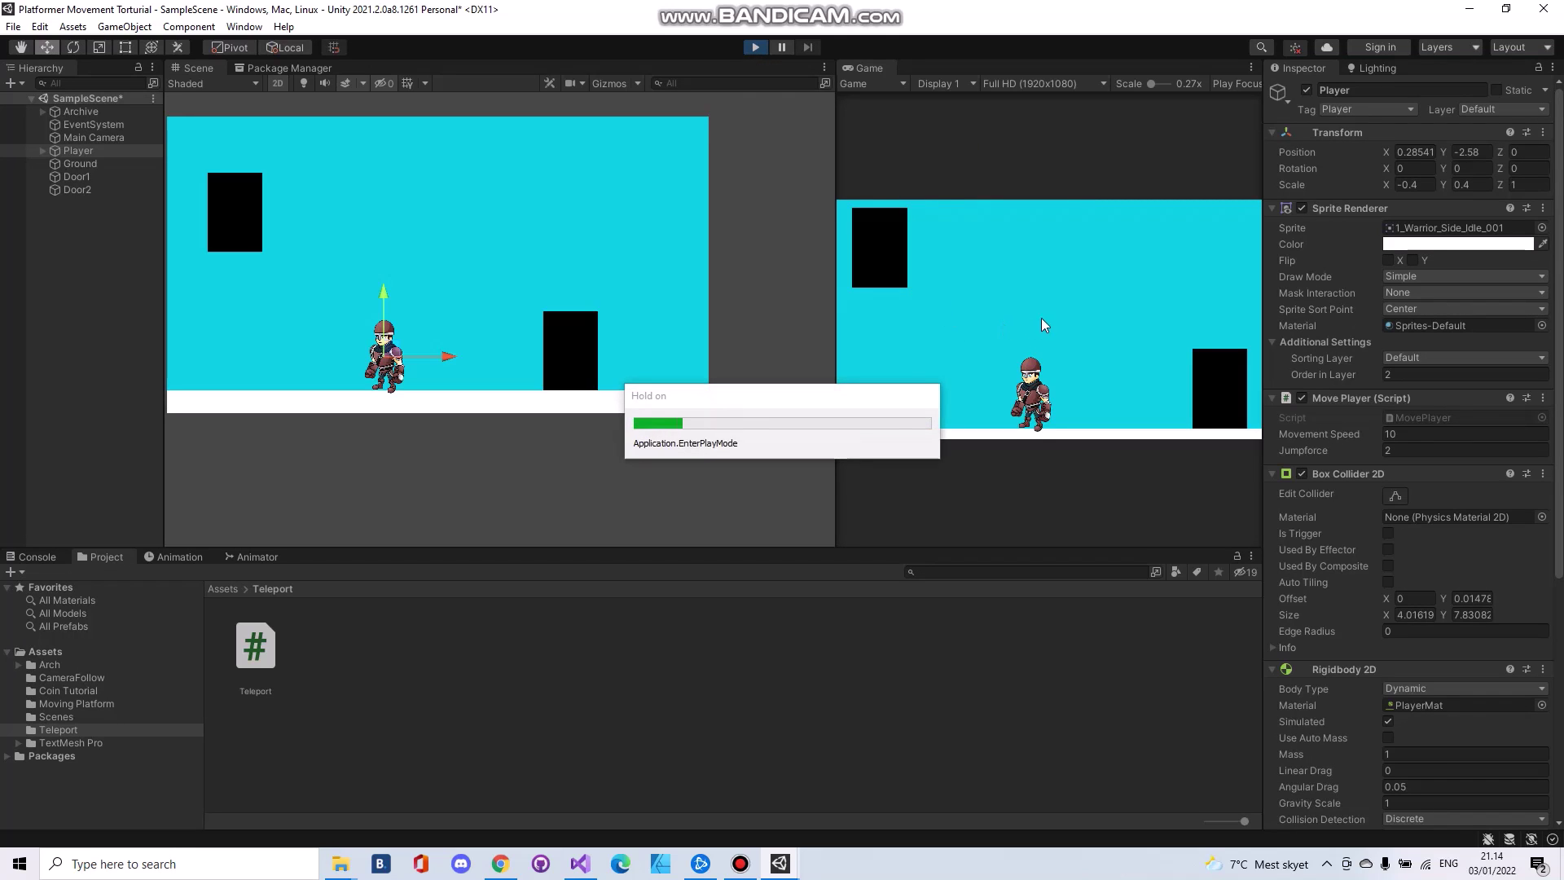
key(d)
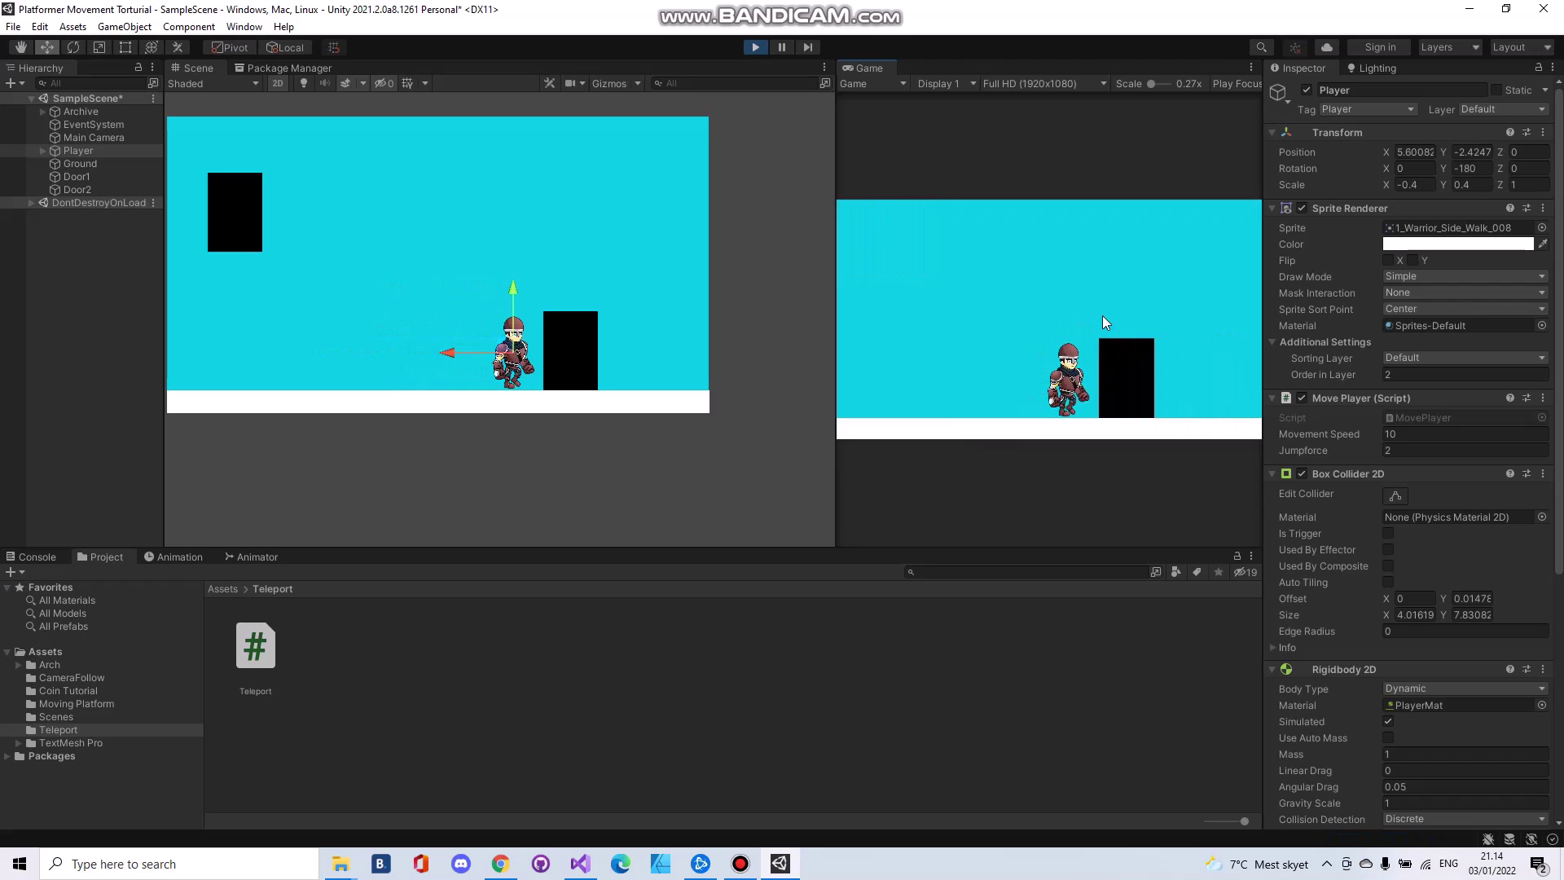
key(a)
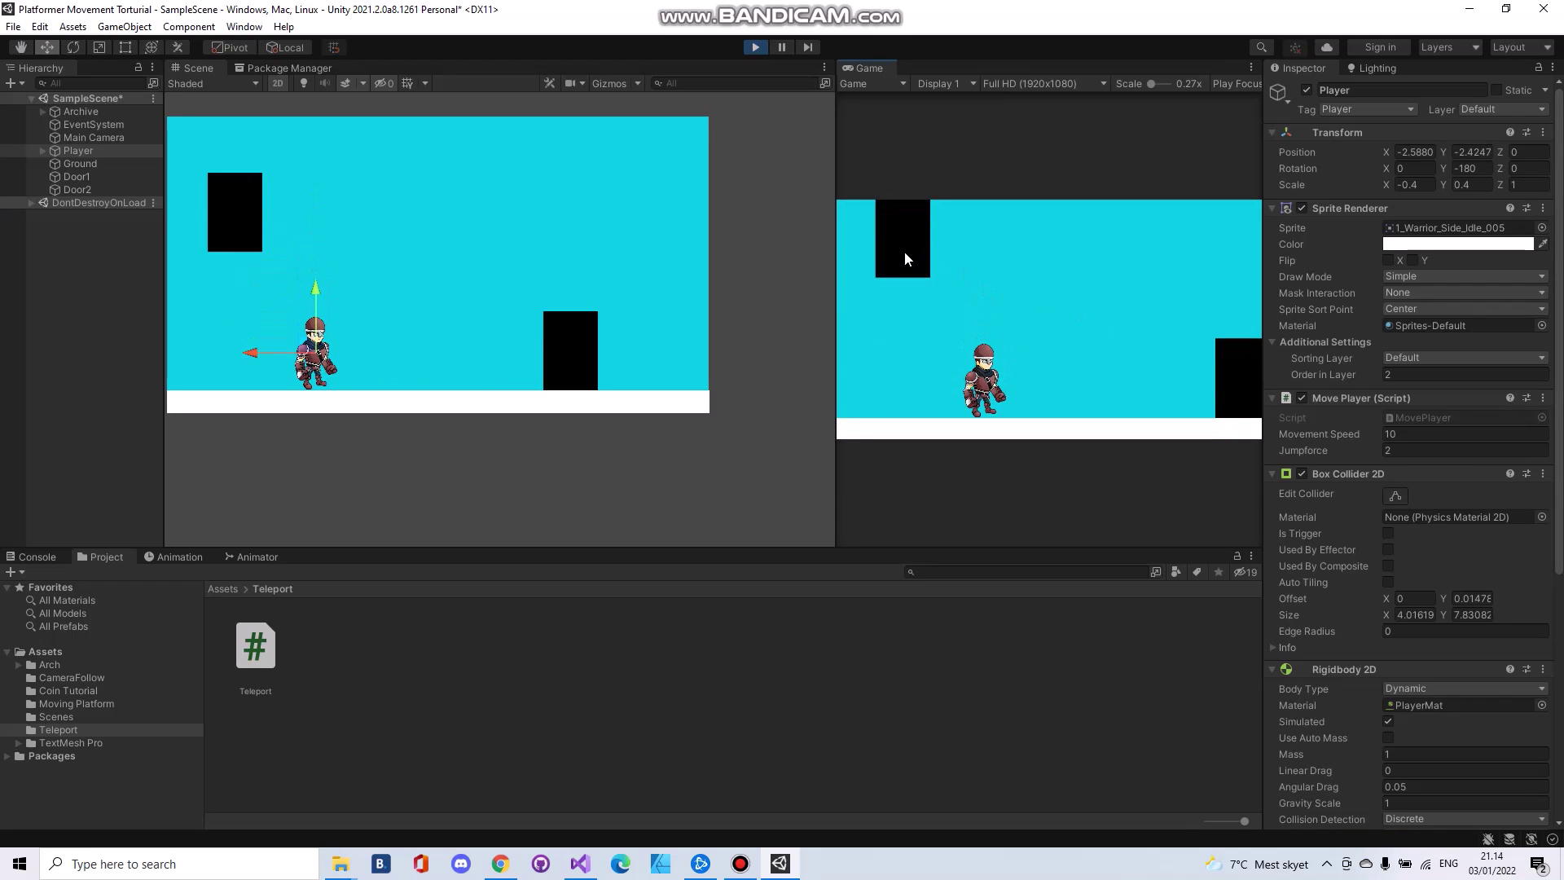
key(d)
key(d)
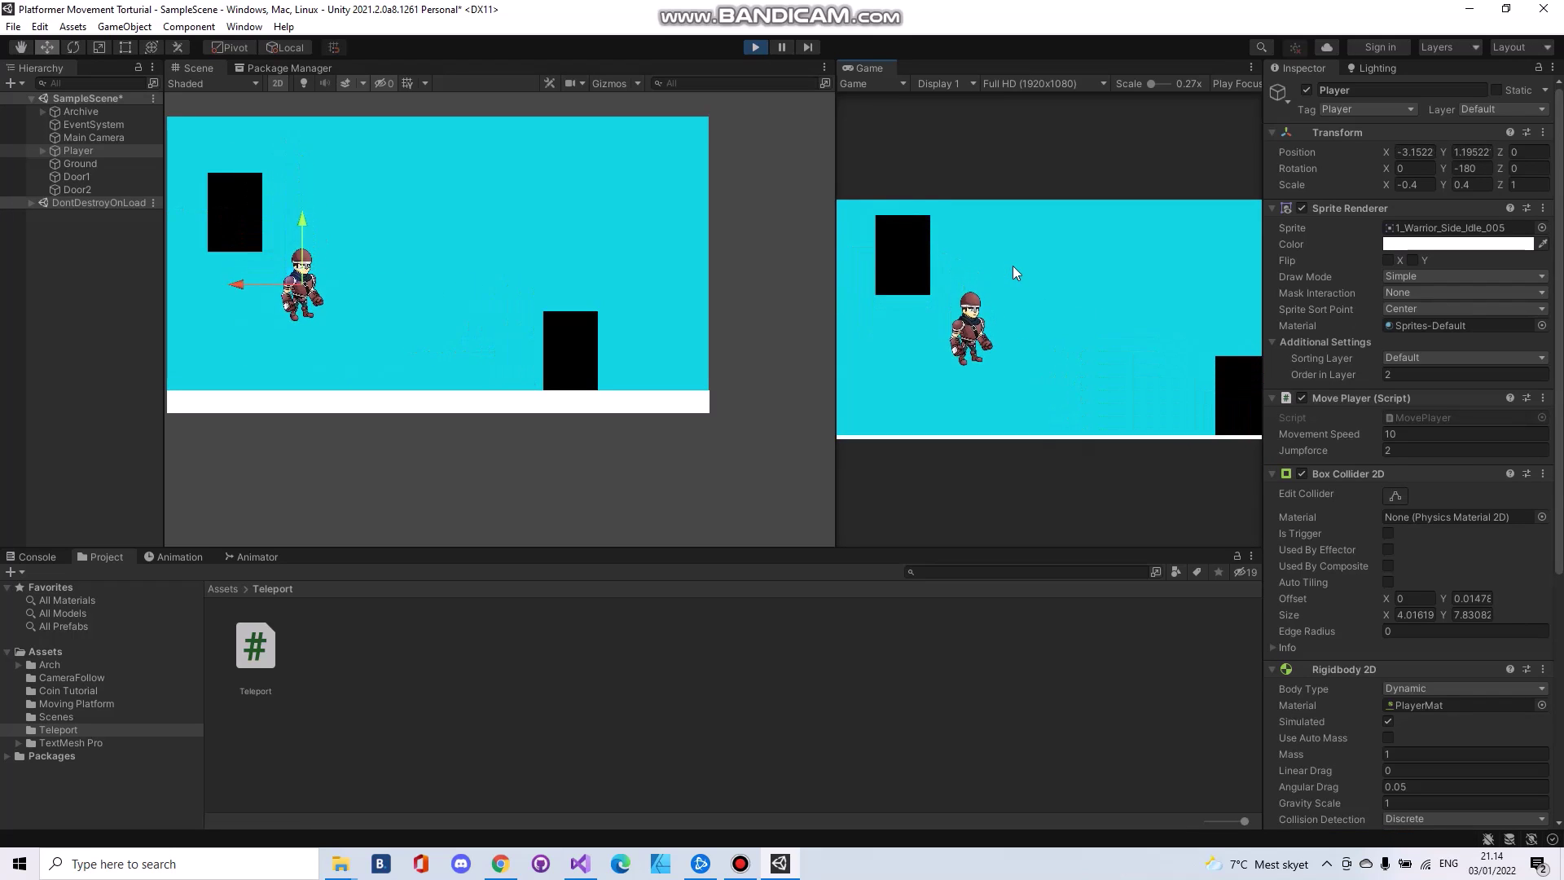
key(d)
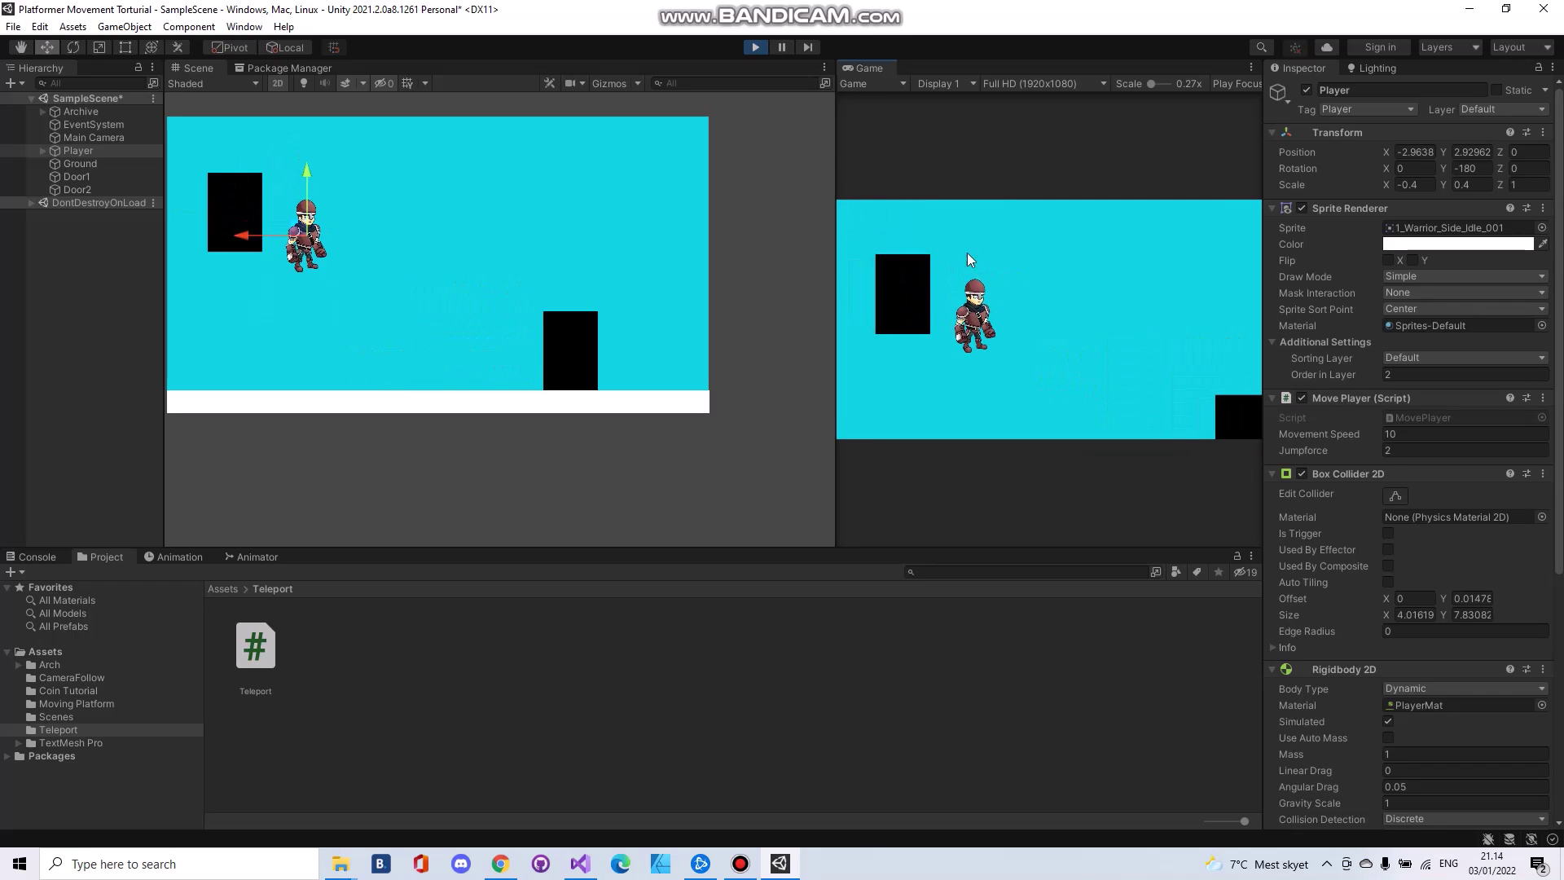
click(757, 49)
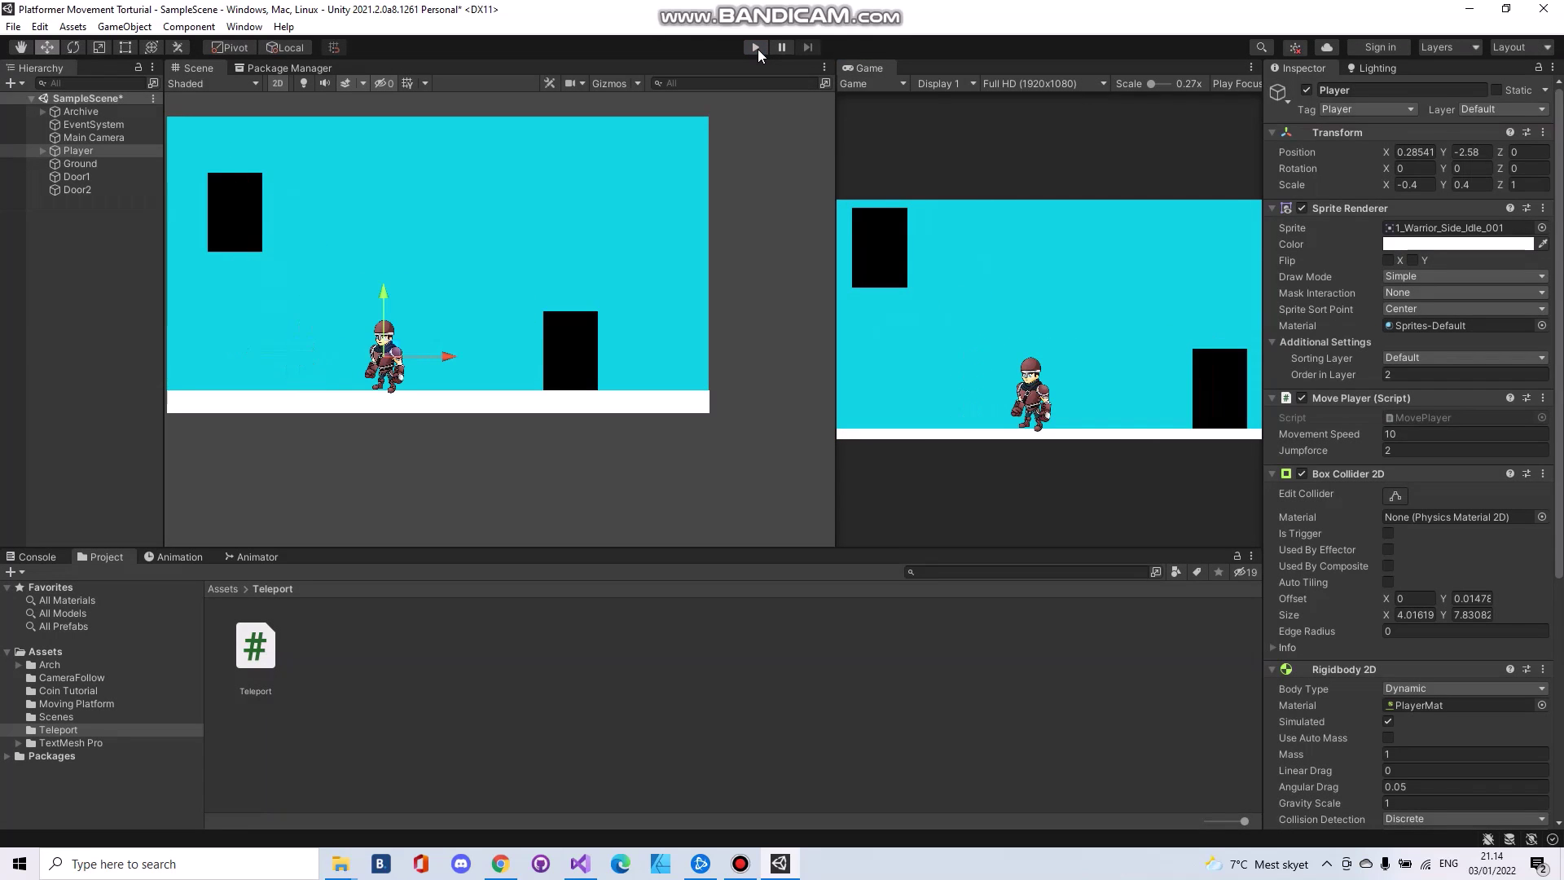